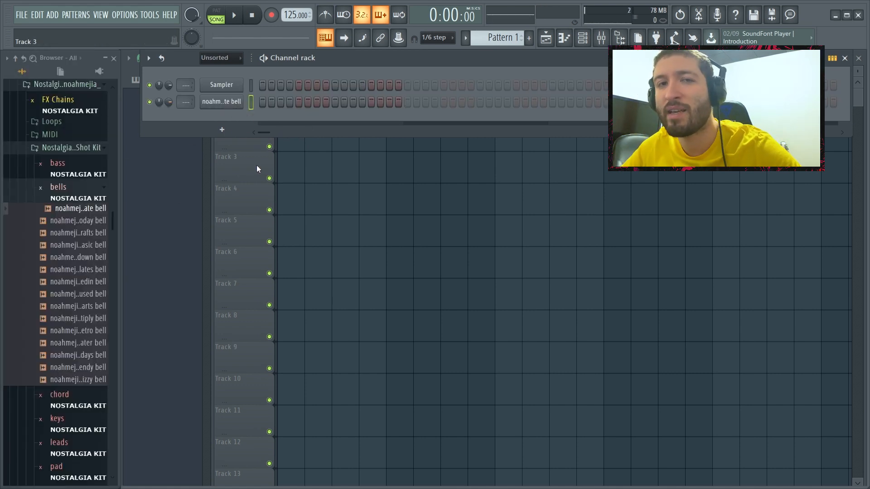
# Place an A#5 note right after the opening D#5 in the bell's piano roll, with the metronome off, and audition it.
pyautogui.press('n')
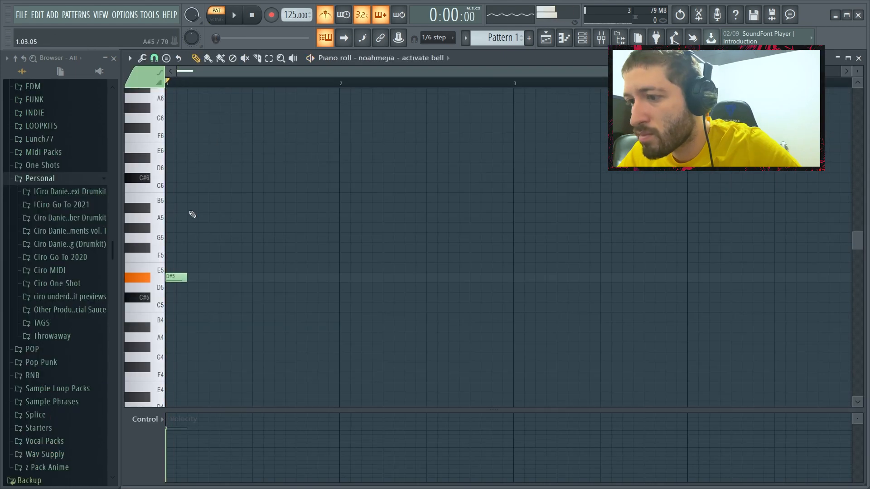
pyautogui.moveTo(190, 215); pyautogui.dragTo(191, 199)
pyautogui.click(325, 15)
pyautogui.press('space')
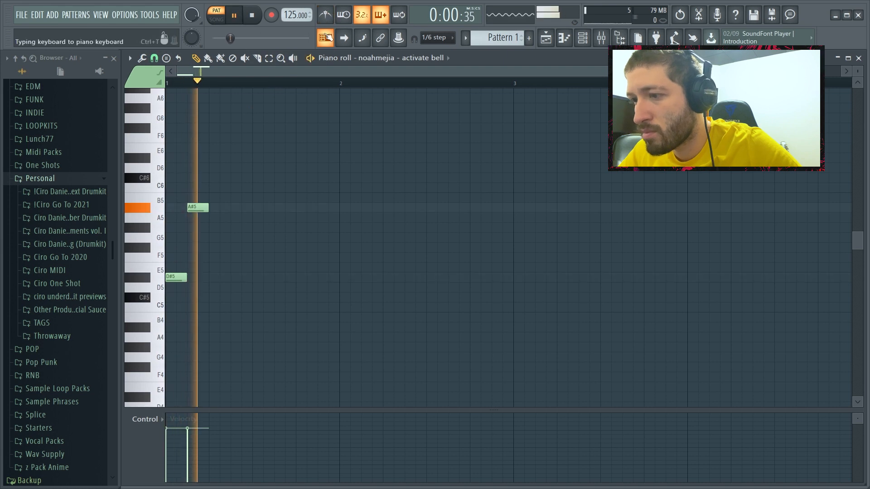
pyautogui.press('space')
# Place a B4 at the start of bar 2, followed by an F#5 and a G#5 within the same bar.
pyautogui.click(352, 316)
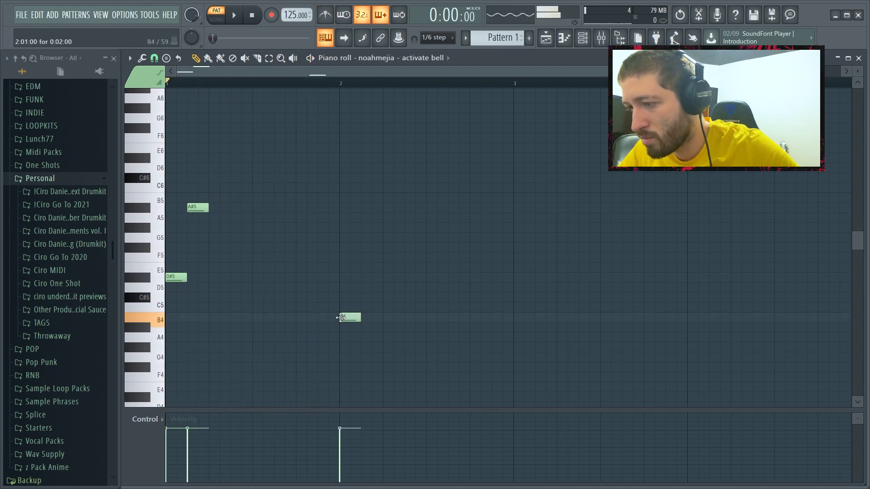
pyautogui.click(385, 229)
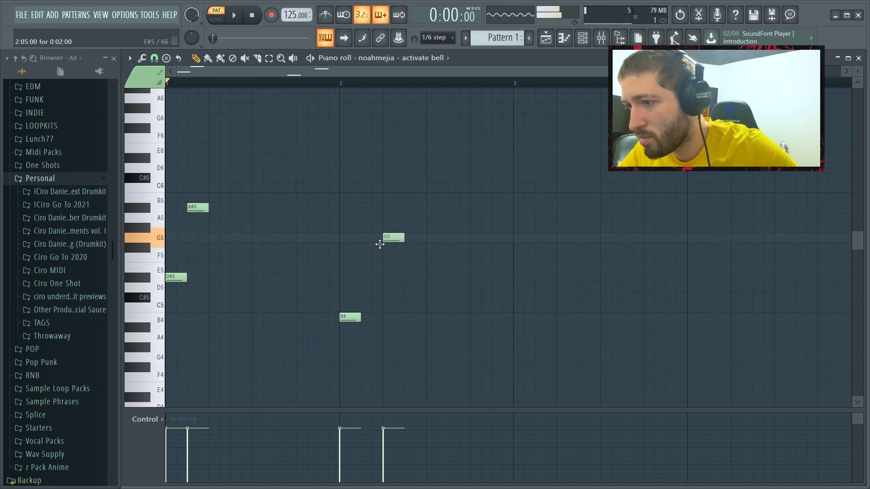
pyautogui.moveTo(380, 230); pyautogui.dragTo(394, 247)
pyautogui.click(481, 227)
pyautogui.moveTo(480, 227); pyautogui.dragTo(470, 227)
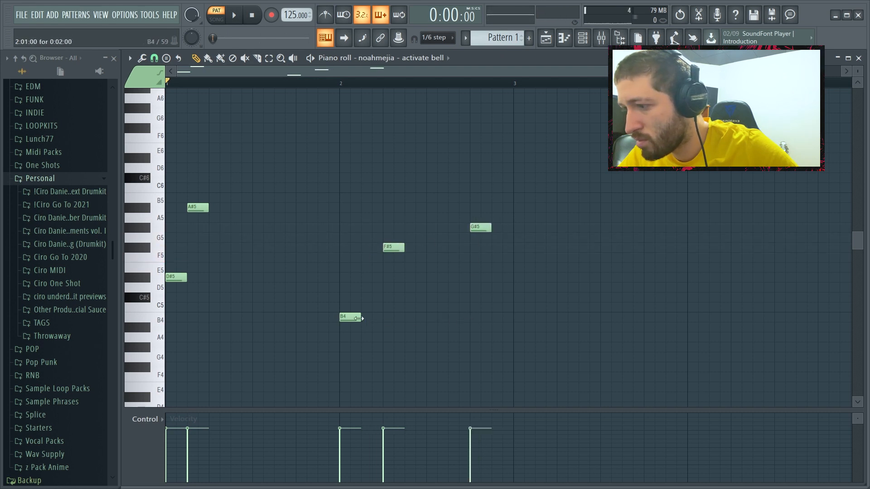
# Add a C#5 in the middle of bar 2 and shift F#5 directly behind B4 and G#5 directly behind C#5.
pyautogui.click(430, 297)
pyautogui.moveTo(394, 247); pyautogui.dragTo(384, 247)
pyautogui.moveTo(482, 227); pyautogui.dragTo(463, 227)
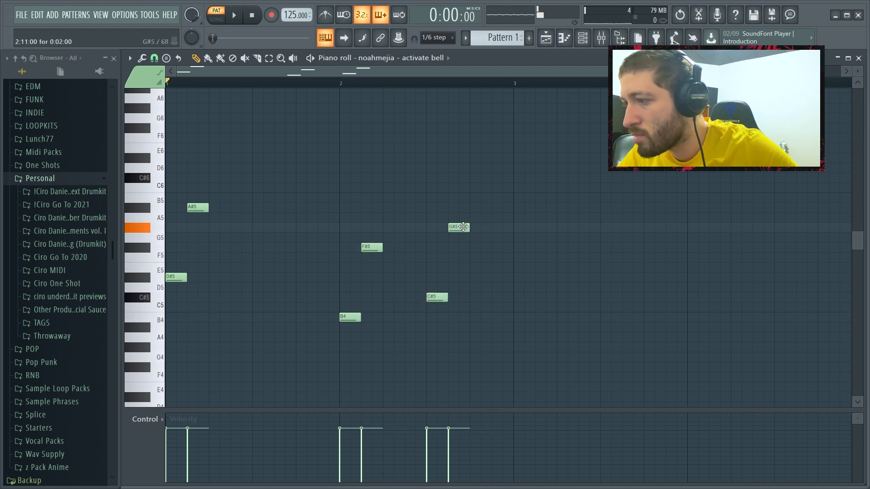
# Lengthen all six notes to four steps each and play back the pattern.
pyautogui.moveTo(519, 362); pyautogui.dragTo(170, 176)
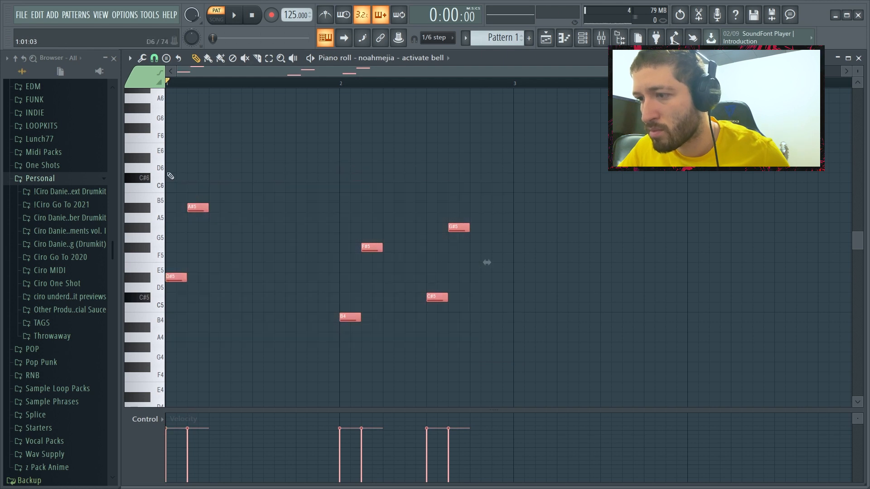
pyautogui.moveTo(208, 206); pyautogui.dragTo(233, 206)
pyautogui.hotkey('ctrl', 'd')
pyautogui.press('space')
pyautogui.scroll(2, 349, 233)
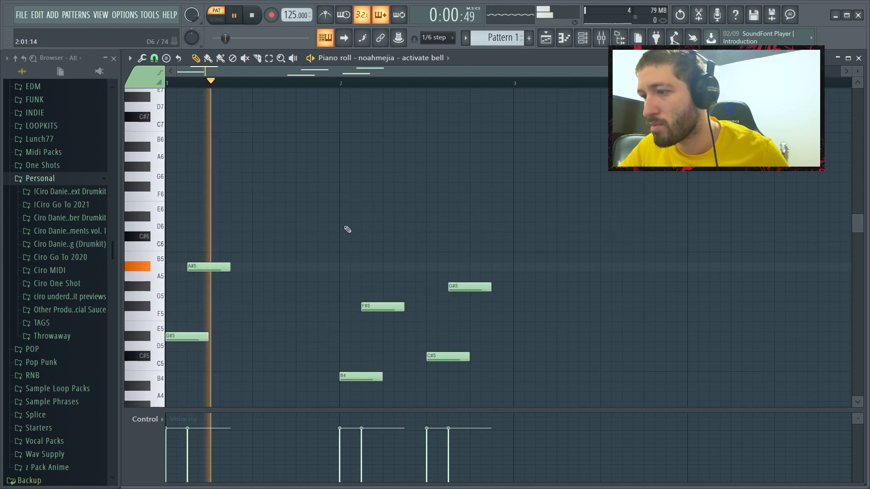
pyautogui.press('space')
# Set the activate bell sample's time stretching mode to Stretch and return to its piano roll.
pyautogui.click(583, 37)
pyautogui.click(222, 102)
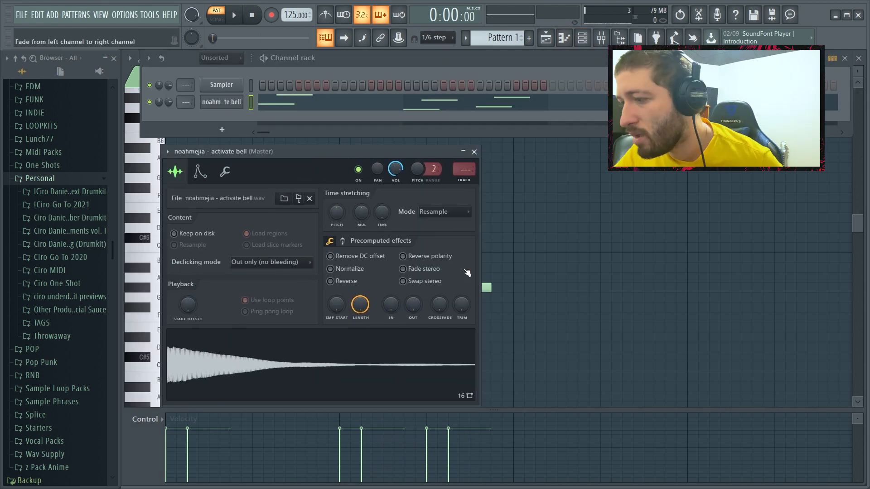
pyautogui.click(452, 213)
pyautogui.click(451, 232)
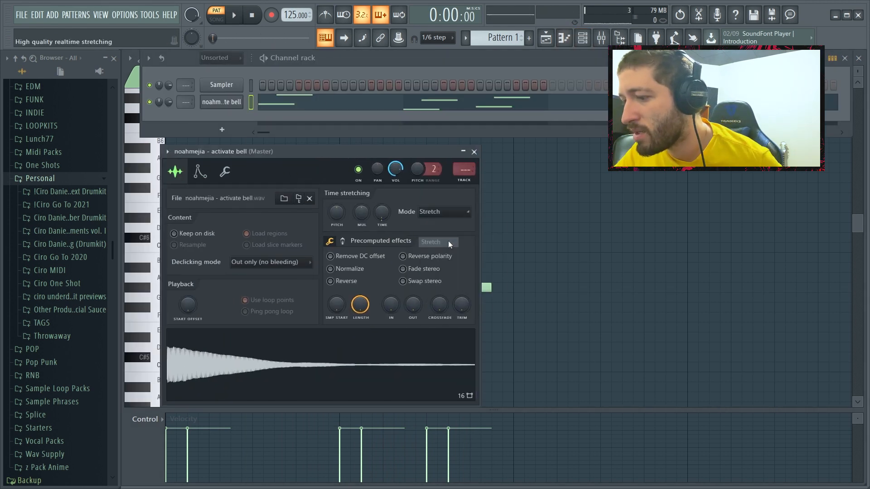
pyautogui.click(308, 109)
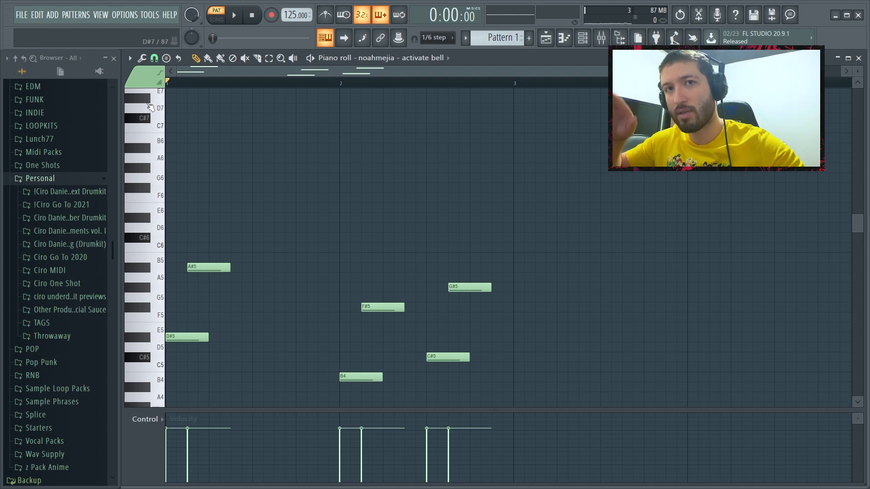
# Add an upper melody of consecutive two-step notes F#6, E6, D#6, C#6 and D#6 after the A#5 in bar 1.
pyautogui.scroll(-2, 232, 177)
pyautogui.click(232, 176)
pyautogui.moveTo(232, 174); pyautogui.dragTo(252, 159)
pyautogui.click(256, 168)
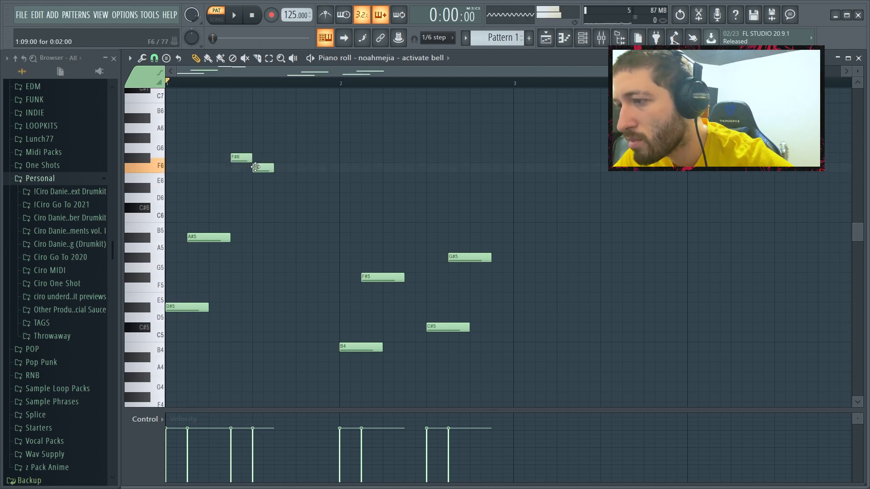
pyautogui.moveTo(257, 169); pyautogui.dragTo(253, 187)
pyautogui.click(277, 189)
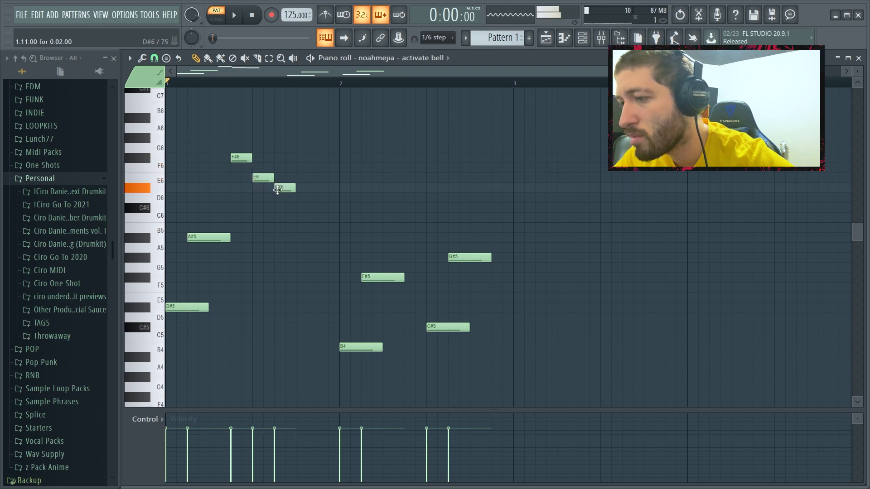
pyautogui.click(306, 209)
pyautogui.click(322, 189)
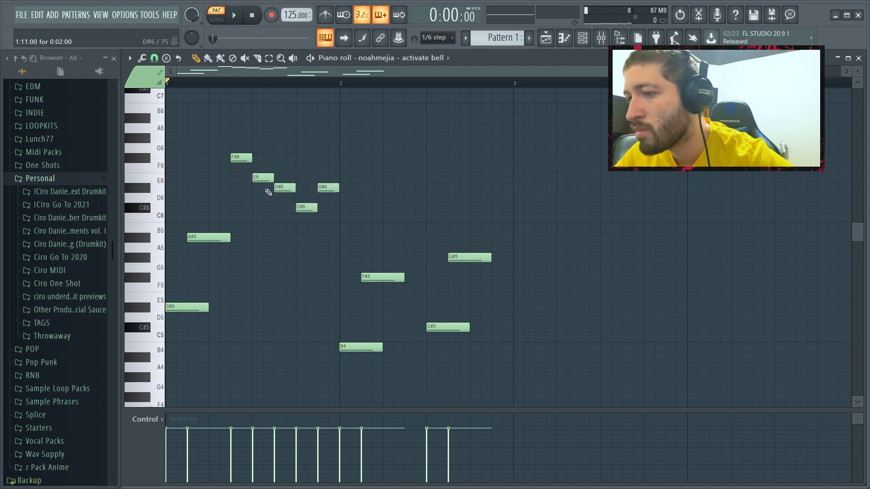
# Audition the melody and shift its five upper notes two steps to the right.
pyautogui.press('space')
pyautogui.press('space')
pyautogui.moveTo(347, 232); pyautogui.dragTo(266, 152)
pyautogui.press('space')
pyautogui.keyDown('ctrl'); pyautogui.click(379, 186); pyautogui.keyUp('ctrl')
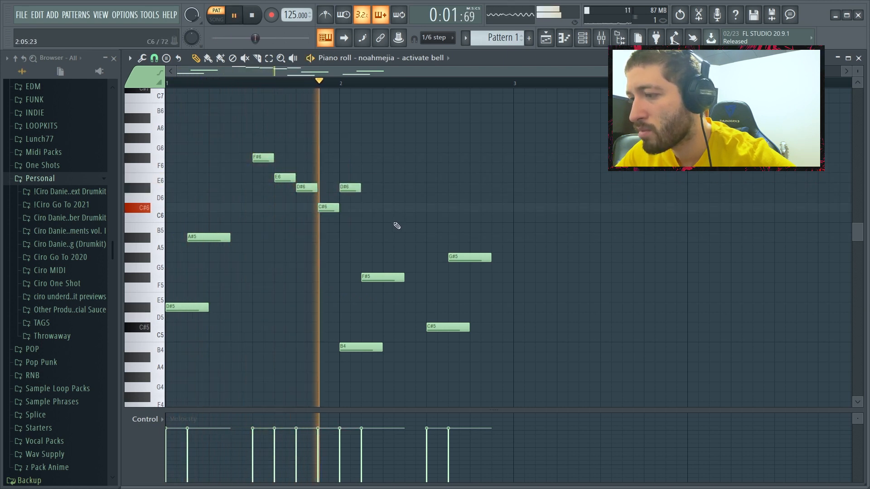
# Hold D#6 for eight steps at the start of bars 1 and 2, and duplicate the two-bar phrase into bars 3 and 4.
pyautogui.press('space')
pyautogui.press('space')
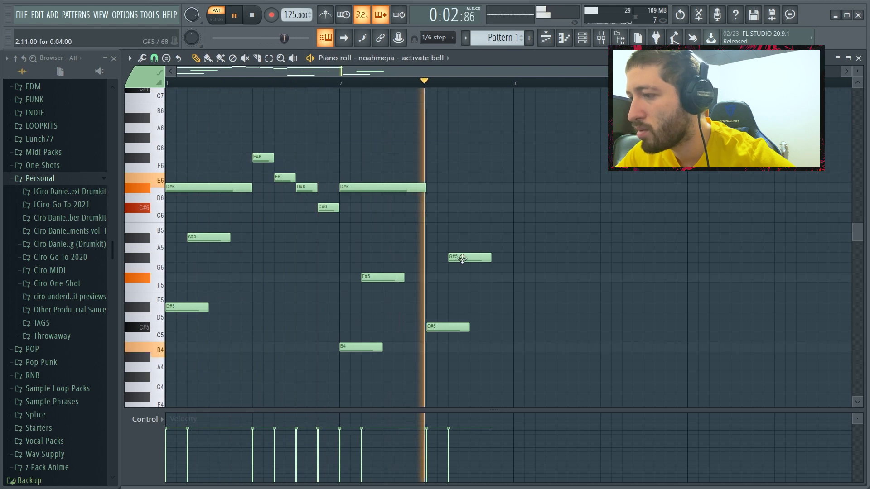
pyautogui.press('space')
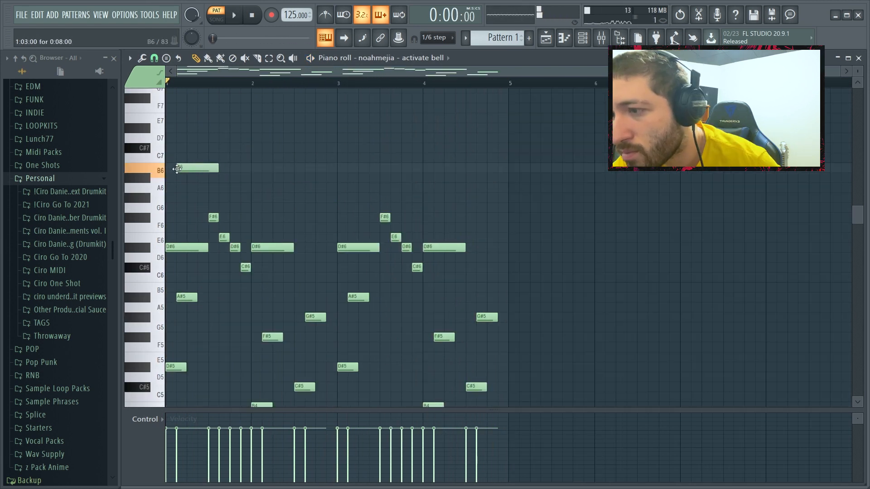
# Lower the new high note in bar 1 to A#6, audition it, and move it to the start of bar 2.
pyautogui.moveTo(177, 169); pyautogui.dragTo(177, 178)
pyautogui.press('space')
pyautogui.press('space')
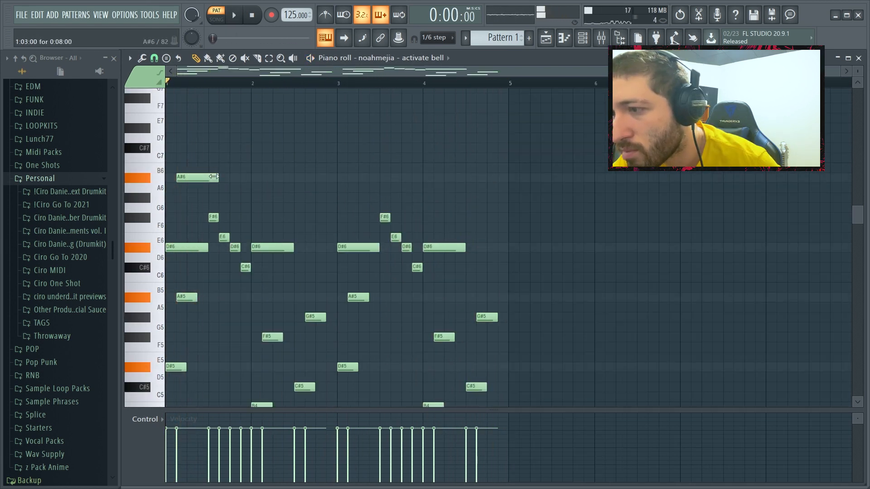
pyautogui.moveTo(212, 177); pyautogui.dragTo(284, 178)
pyautogui.press('space')
pyautogui.press('space')
# Shorten bar 2's A#6 to two steps and follow it with spaced G#6, F#6 and F6 notes, checking by playback.
pyautogui.scroll(-2, 284, 178)
pyautogui.moveTo(292, 120); pyautogui.dragTo(266, 120)
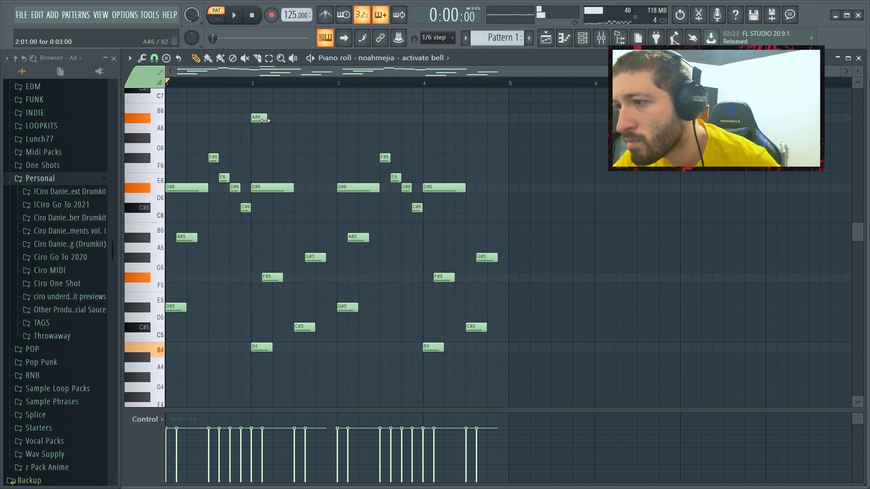
pyautogui.click(277, 137)
pyautogui.click(299, 158)
pyautogui.click(318, 168)
pyautogui.press('space')
pyautogui.scroll(2, 335, 203)
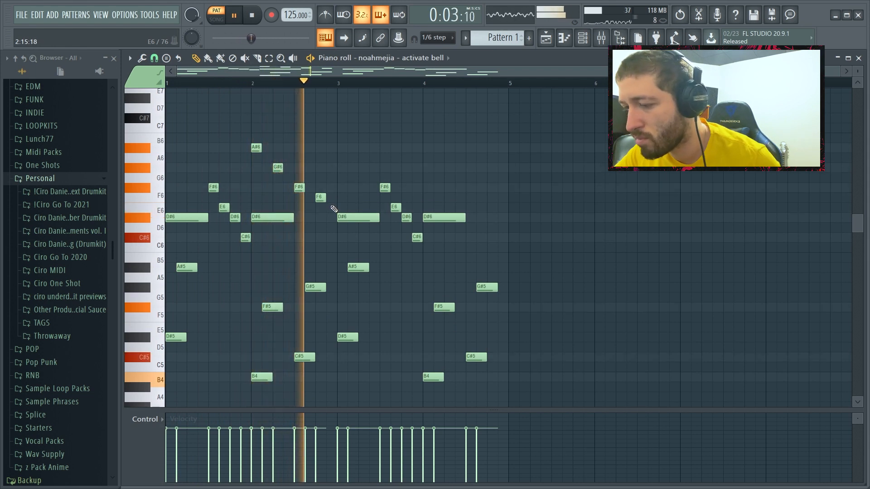
# Copy the four short high notes from bar 2 to the same positions in bar 4.
pyautogui.moveTo(332, 203); pyautogui.dragTo(428, 148)
pyautogui.keyDown('ctrl'); pyautogui.click(486, 130); pyautogui.keyUp('ctrl')
pyautogui.press('space')
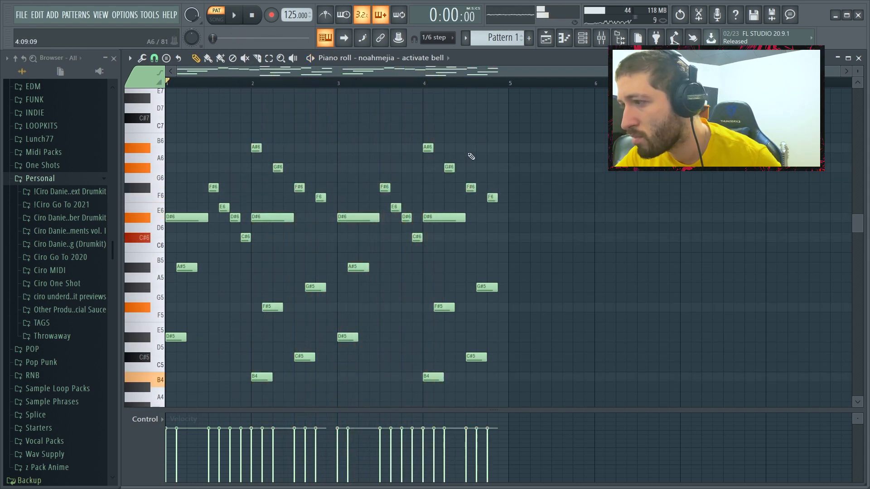
# Replace bar 4's high F#6 and F6 with B6 and A#6, and transpose the whole pattern down one octave.
pyautogui.click(469, 138)
pyautogui.click(490, 149)
pyautogui.rightClick(492, 198)
pyautogui.rightClick(472, 186)
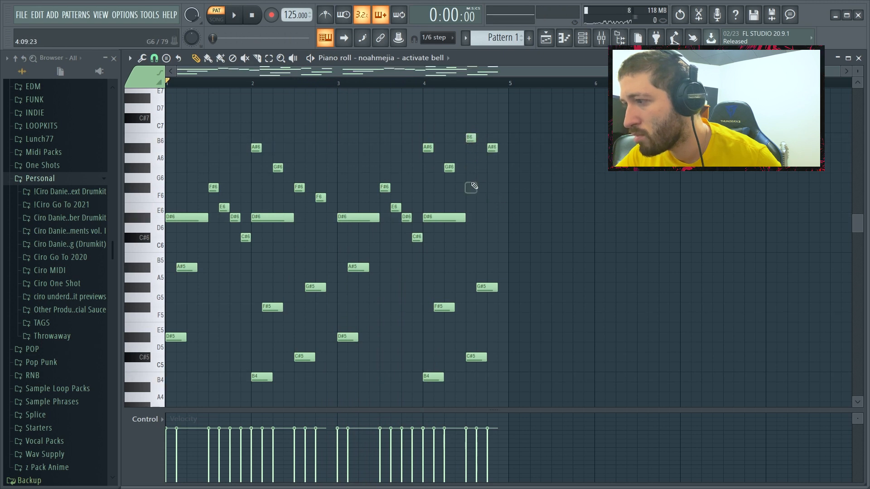
pyautogui.hotkey('ctrl', 'Down')
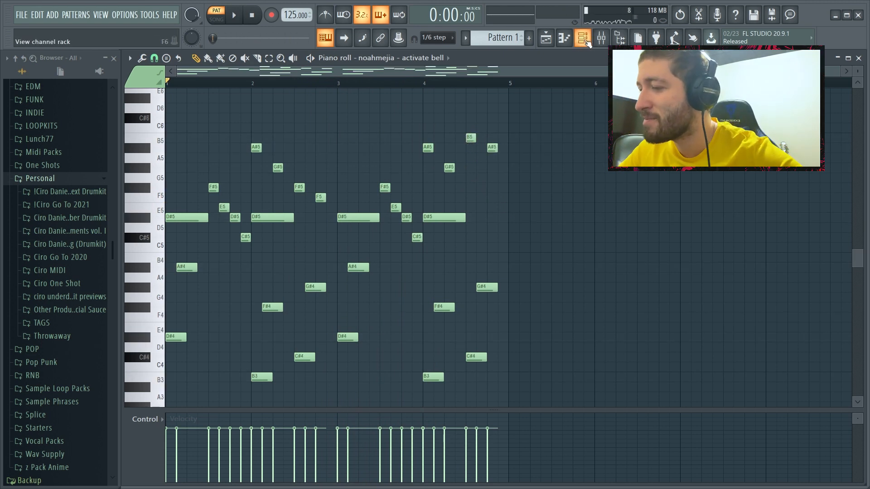
# Load Fruity Parametric EQ 2 on mixer insert 10 and apply its 30Hz + 18kHz cut preset.
pyautogui.click(602, 38)
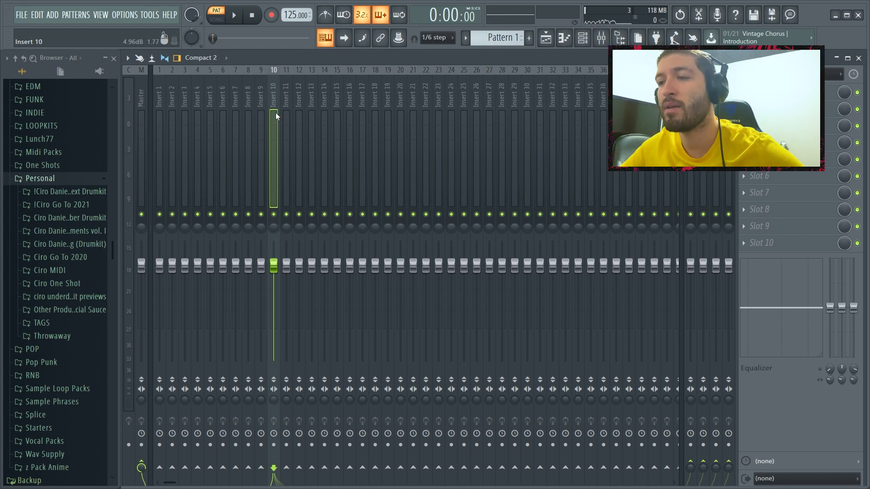
pyautogui.rightClick(276, 108)
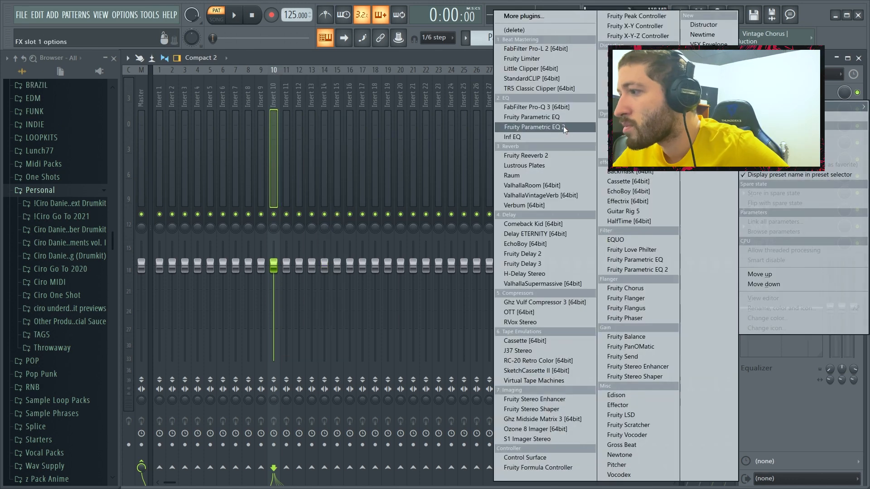
pyautogui.click(564, 126)
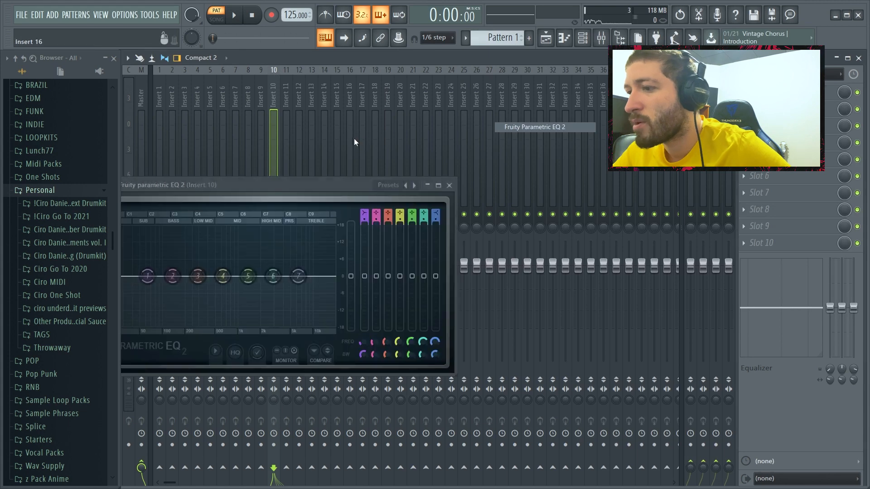
pyautogui.rightClick(415, 187)
pyautogui.click(435, 233)
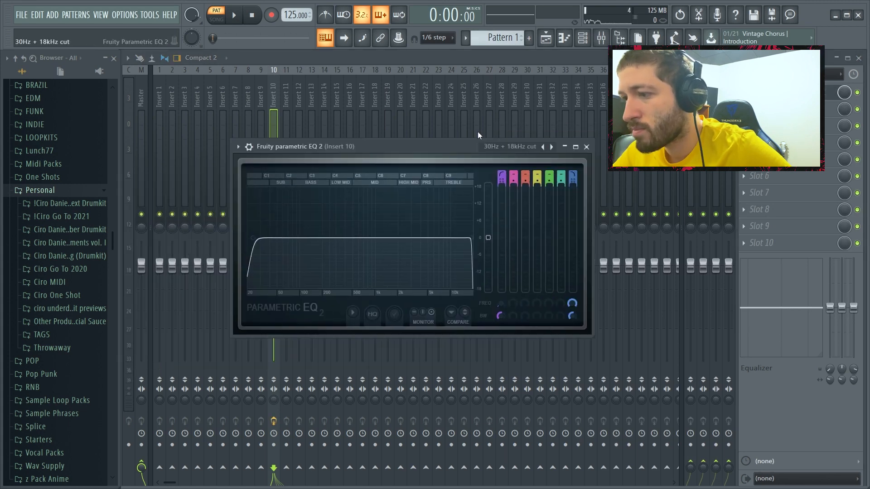
# Route the bell to insert 10 and, during playback, move the EQ's low cut to about 80 Hz and high cut to about 4 kHz.
pyautogui.press('space')
pyautogui.moveTo(318, 218); pyautogui.dragTo(330, 218)
pyautogui.moveTo(507, 222); pyautogui.dragTo(456, 217)
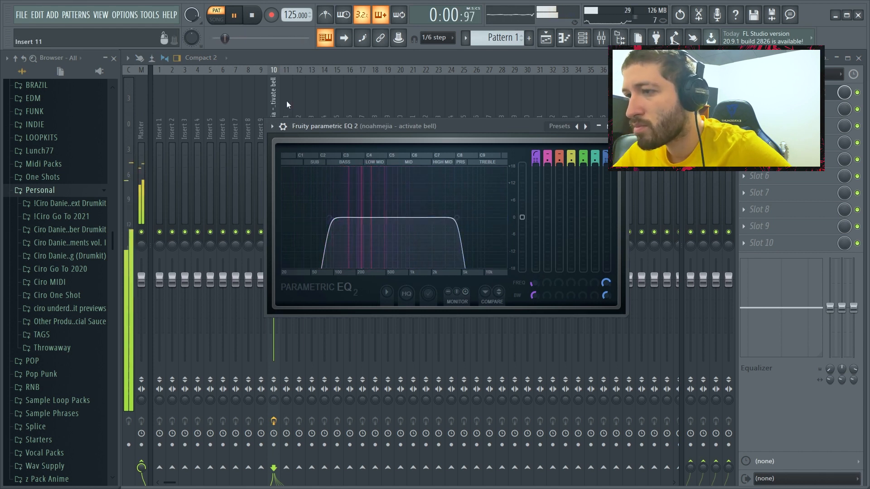
pyautogui.press('space')
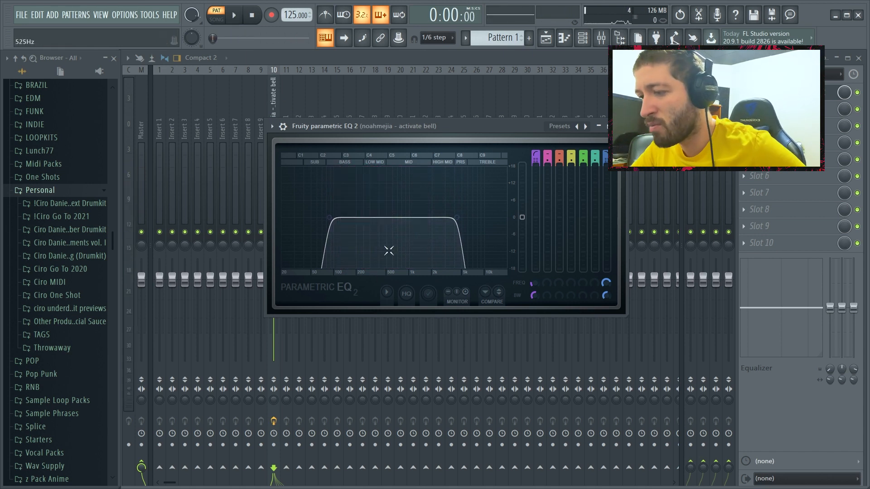
pyautogui.press('space')
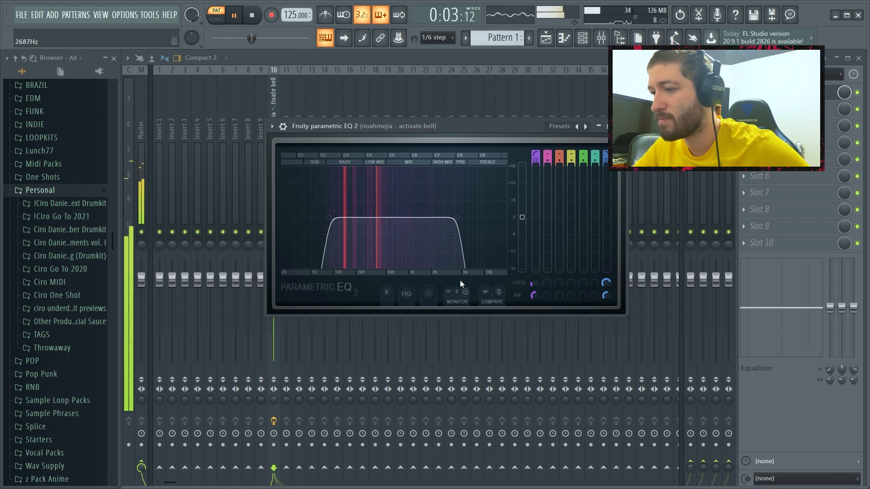
pyautogui.press('space')
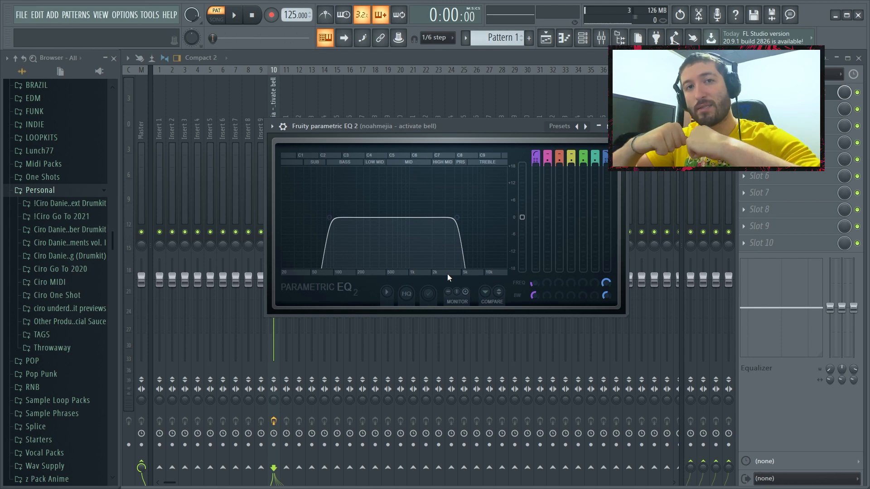
# Raise the E5 notes in bars 1 and 3 to F5, lower bar 2's long D#5 to A#4, and play back the pattern.
pyautogui.press('F7')
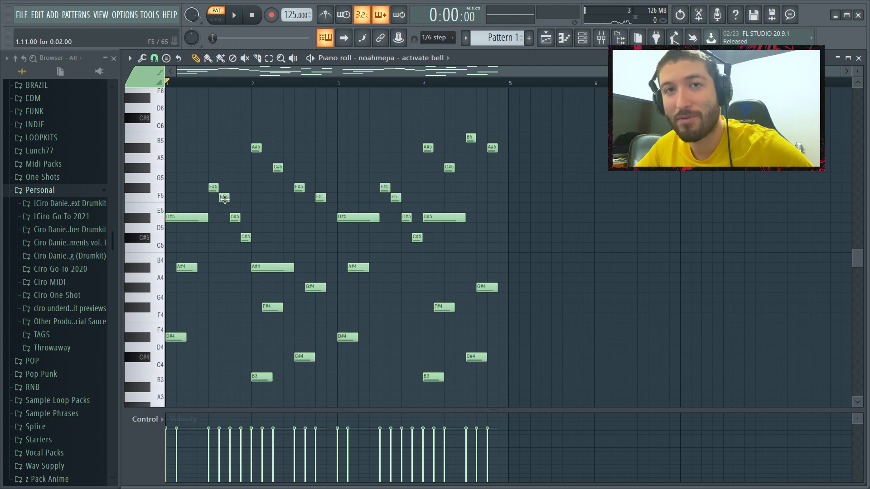
pyautogui.press('space')
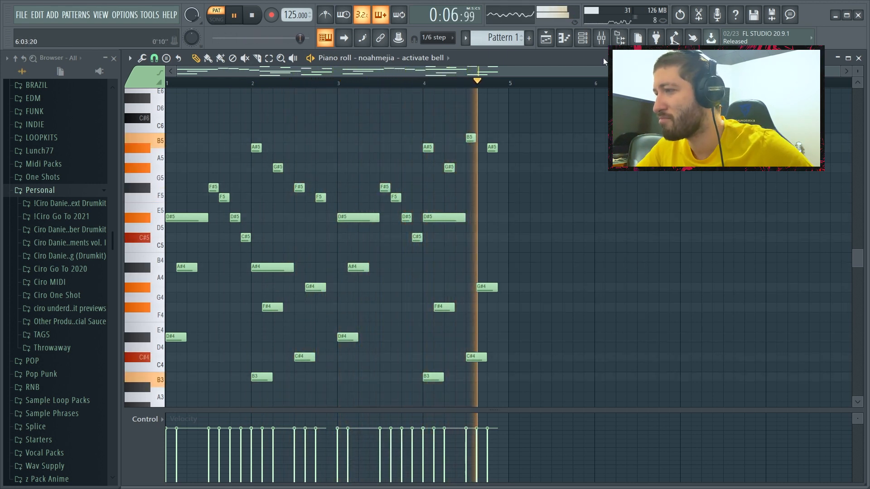
pyautogui.press('space')
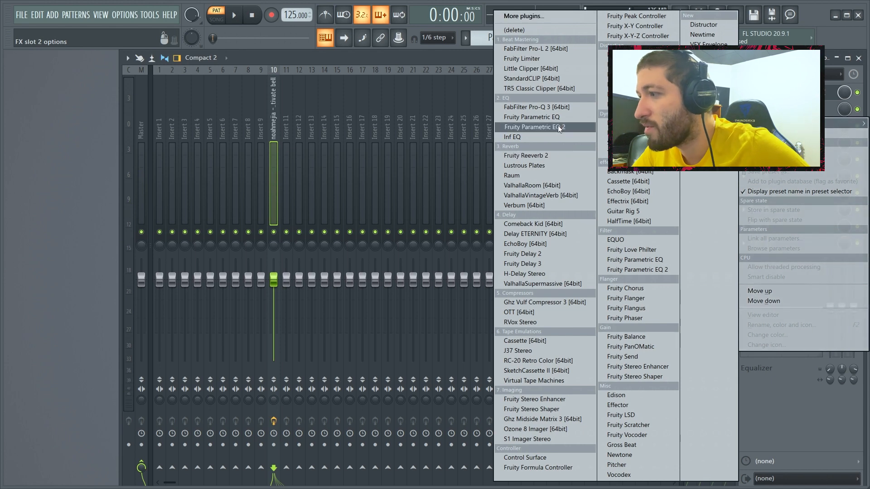
# Load ValhallaVintageVerb in the bell insert's second effect slot and set its mix to 20%.
pyautogui.click(555, 195)
pyautogui.scroll(-6, 182, 216)
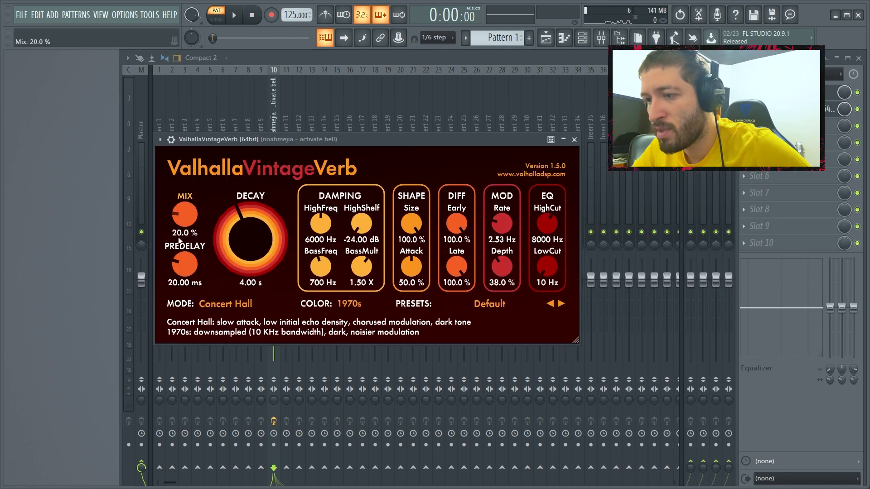
# Lower the ValhallaVintageVerb mix to 15.6% during playback.
pyautogui.press('space')
pyautogui.scroll(1, 184, 214)
pyautogui.scroll(-4, 186, 216)
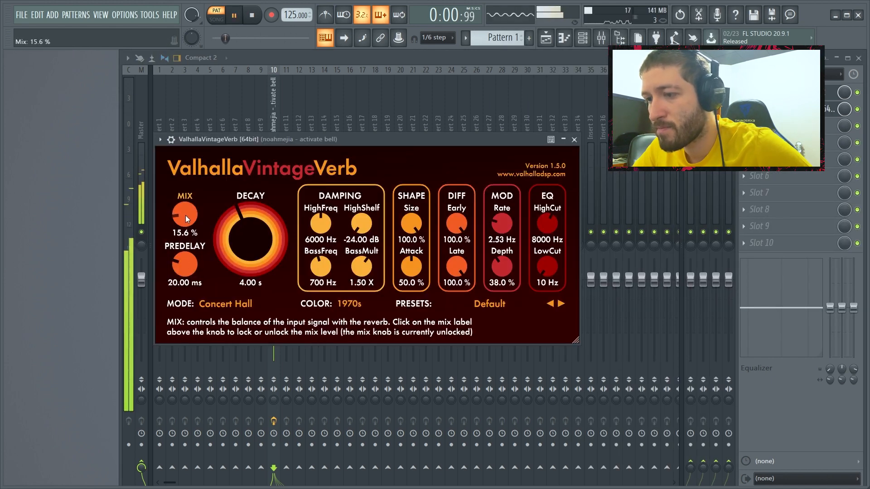
# Lower the volume fader of the bell's mixer insert 10 by ear, stop playback and open the channel rack.
pyautogui.click(274, 112)
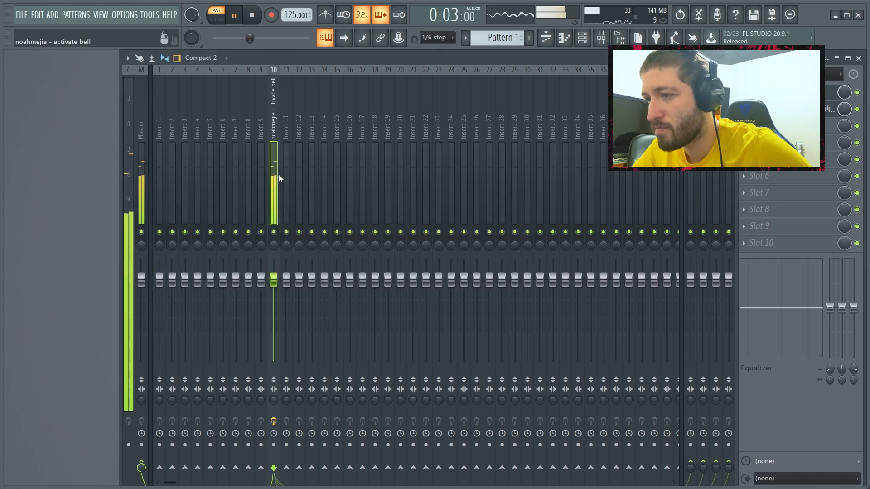
pyautogui.moveTo(274, 279); pyautogui.dragTo(274, 293)
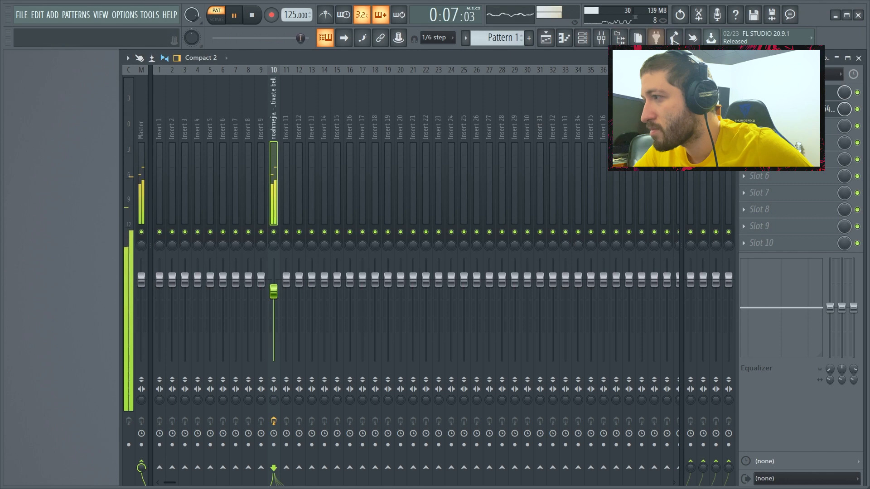
pyautogui.press('space')
pyautogui.click(589, 40)
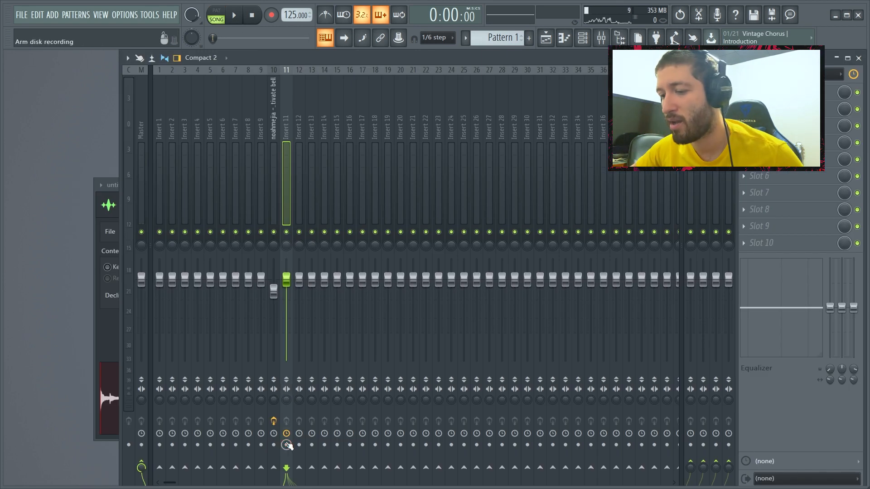
# Play the song and lower insert 11's fader to 90%.
pyautogui.press('space')
pyautogui.moveTo(286, 279); pyautogui.dragTo(287, 285)
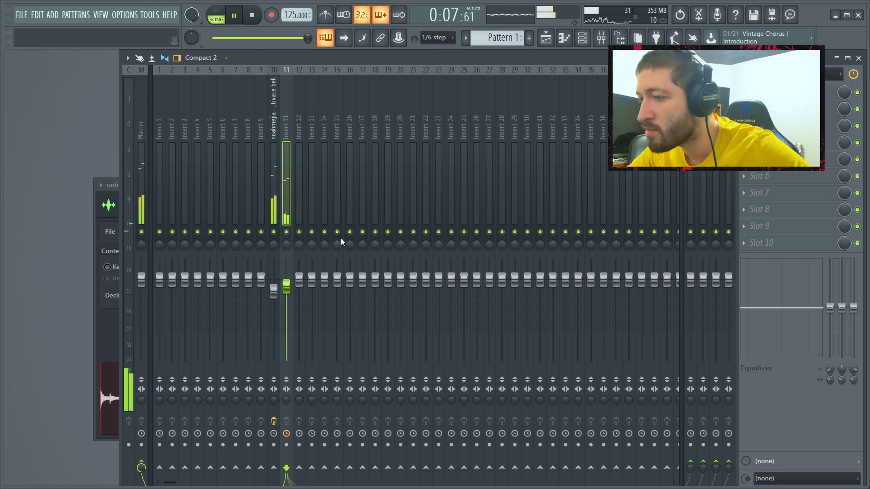
pyautogui.press('space')
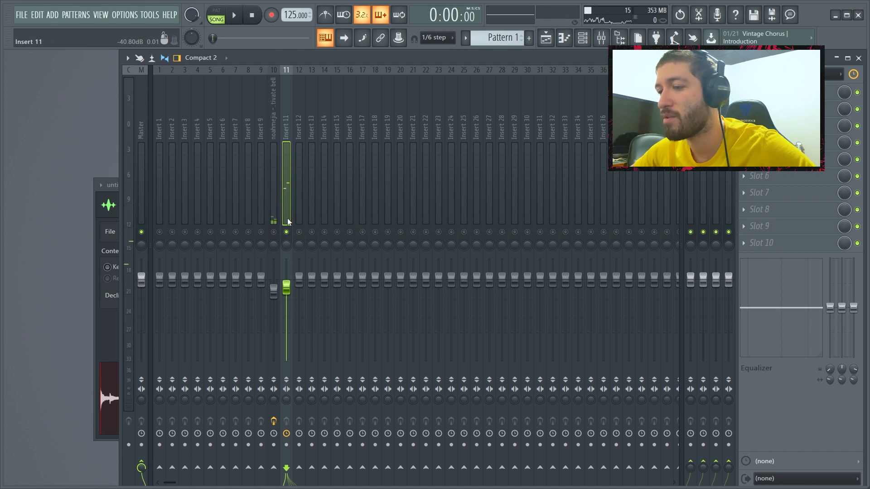
# Load Fruity Parametric EQ 2 in insert 11's first effect slot and apply its 30Hz + 18kHz cut preset.
pyautogui.click(762, 92)
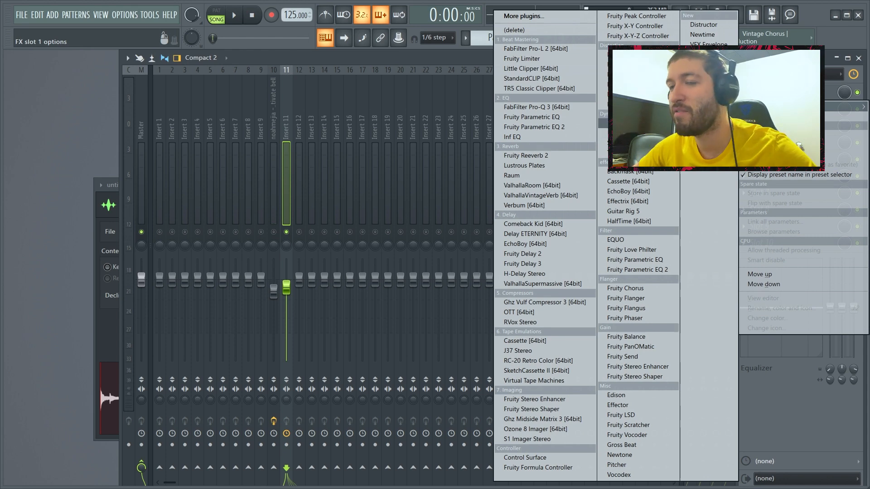
pyautogui.click(635, 269)
pyautogui.click(313, 95)
pyautogui.click(345, 148)
# Raise the low cut of insert 11's EQ to about 150 Hz during playback and return to the mixer.
pyautogui.press('space')
pyautogui.moveTo(229, 102); pyautogui.dragTo(353, 121)
pyautogui.moveTo(161, 206); pyautogui.dragTo(227, 206)
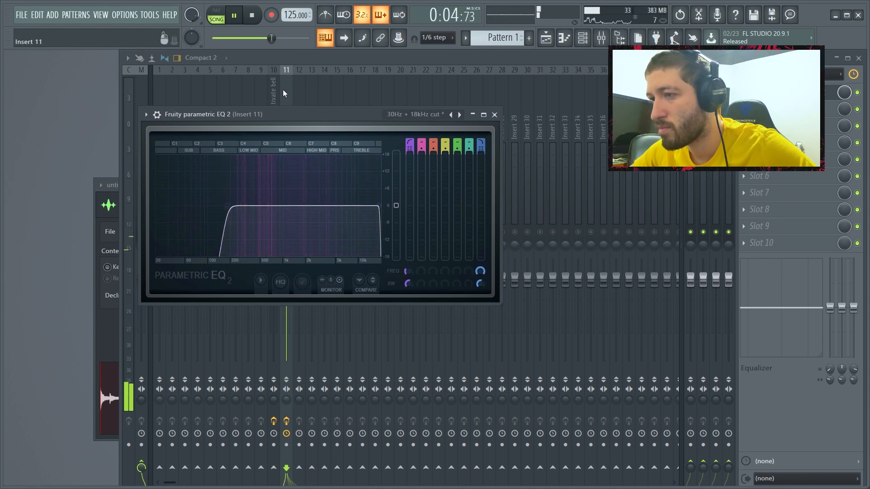
pyautogui.click(287, 71)
pyautogui.press('space')
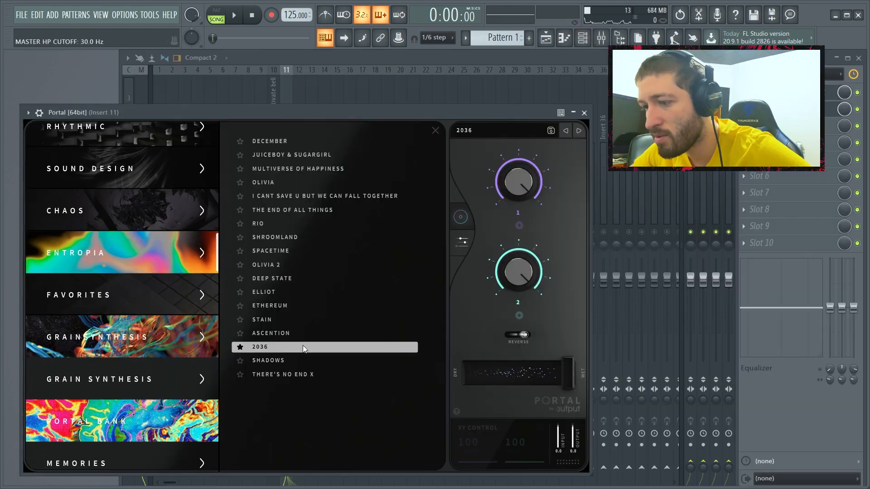
# Try Portal's Entropia preset 2036 on insert 11 with dry/wet at 40, checking it in playback.
pyautogui.click(303, 347)
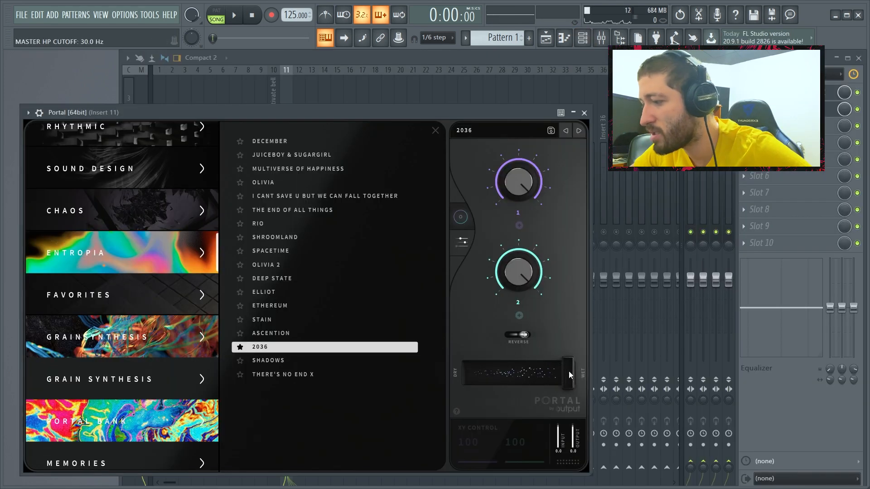
pyautogui.moveTo(561, 363); pyautogui.dragTo(513, 377)
pyautogui.press('space')
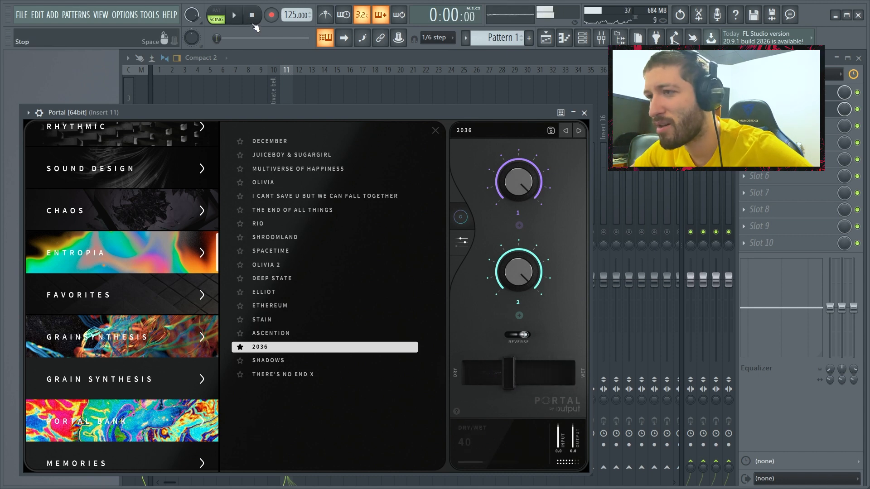
# Switch Portal on insert 11 to the Entropia preset OLIVIA 2 and listen to it in playback.
pyautogui.click(282, 265)
pyautogui.press('space')
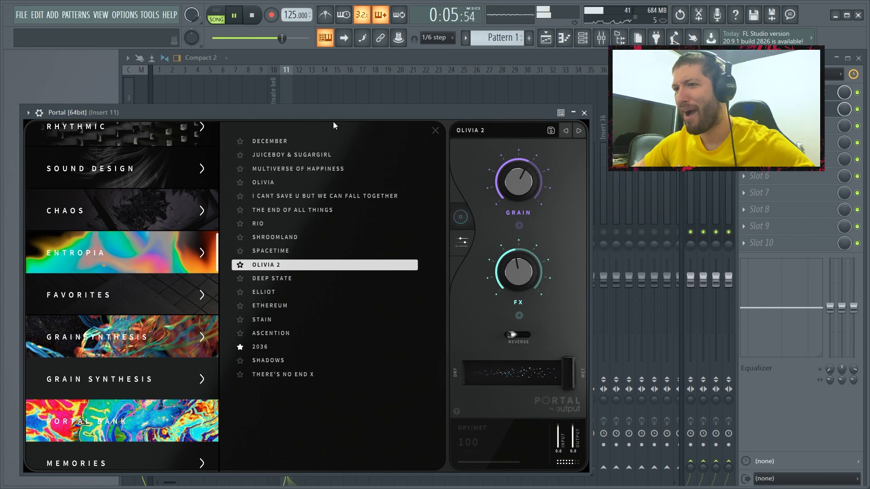
pyautogui.click(289, 80)
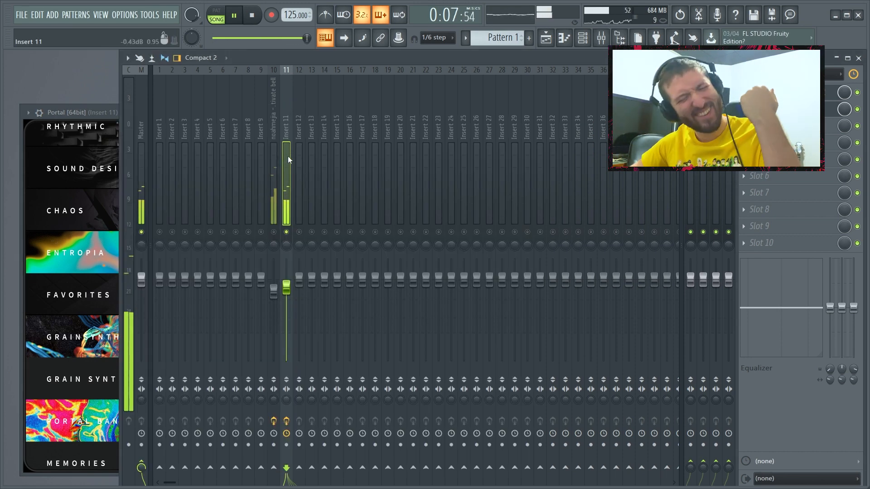
pyautogui.press('space')
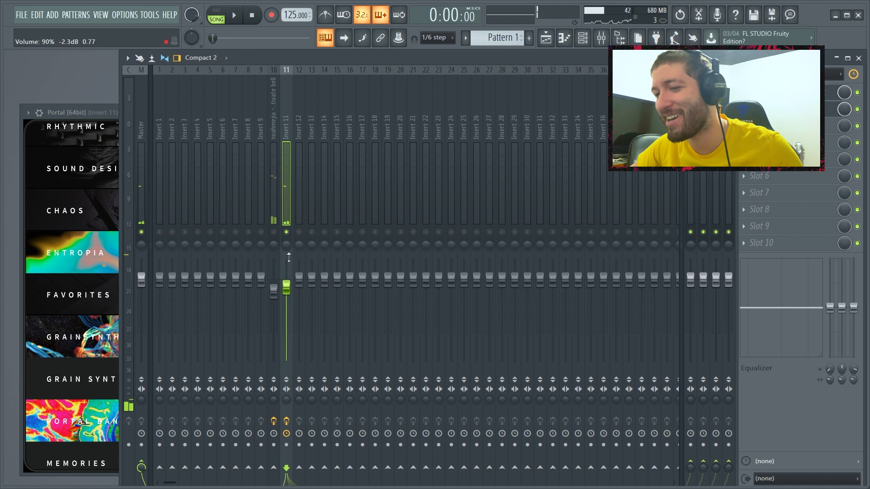
# Re-enable insert 10 to hear the bell with insert 11, and save the project as 539 - tutorial.flp.
pyautogui.click(273, 232)
pyautogui.press('space')
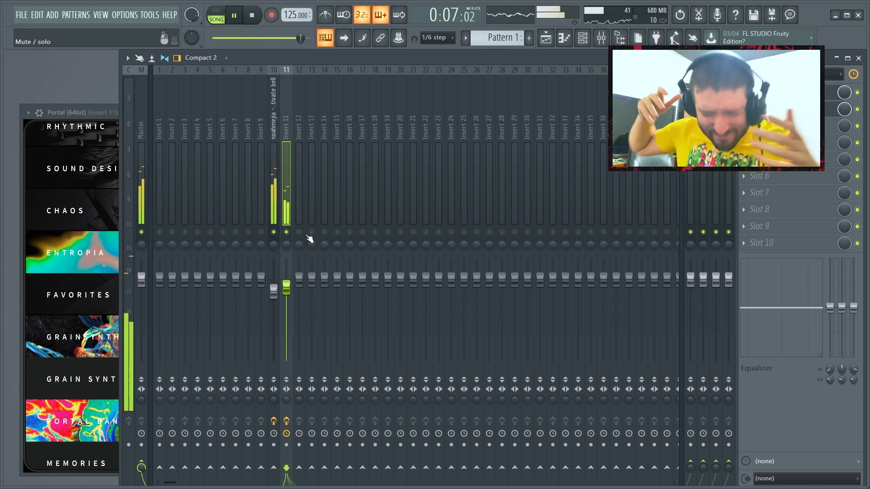
pyautogui.press('space')
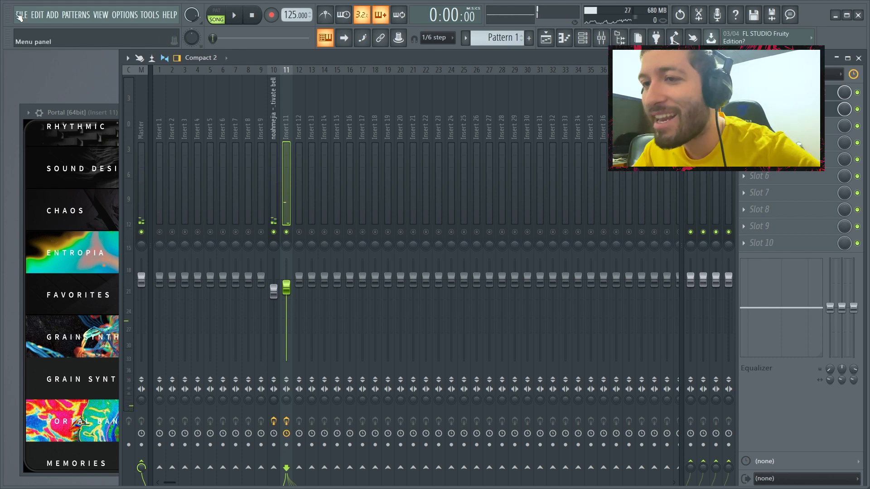
pyautogui.click(19, 15)
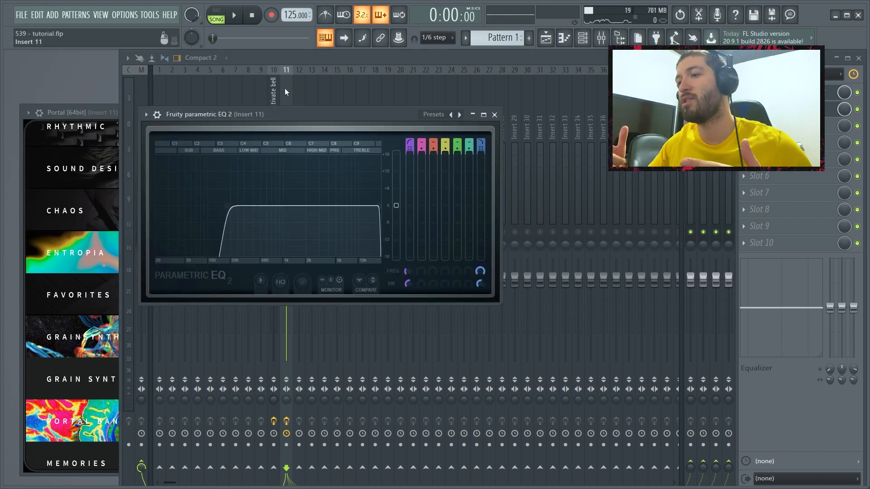
# In the second Serum channel's piano roll, place a sustained D#5 note spanning bars 1 to 4 and play it back.
pyautogui.press('space')
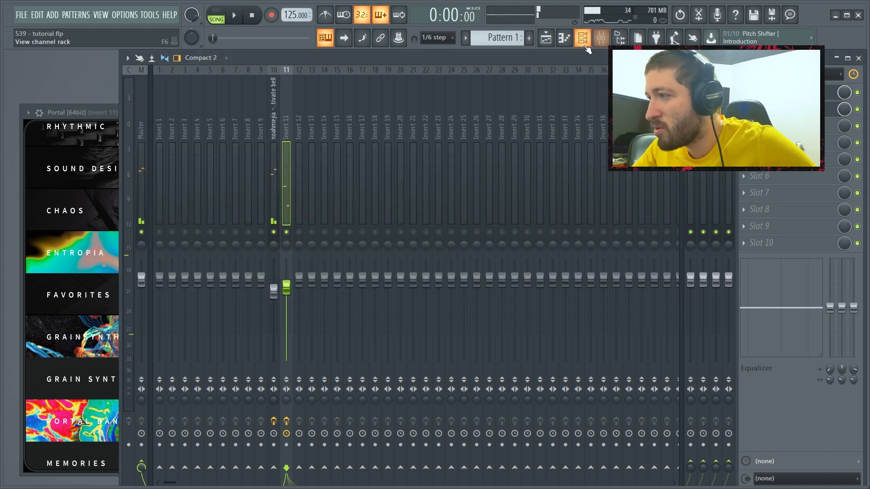
pyautogui.press('F6')
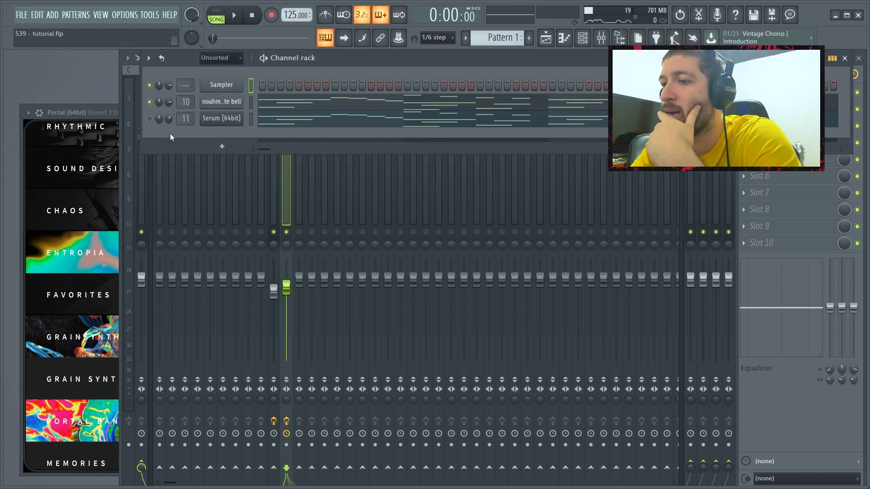
pyautogui.click(220, 119)
pyautogui.moveTo(217, 220); pyautogui.dragTo(505, 231)
pyautogui.press('space')
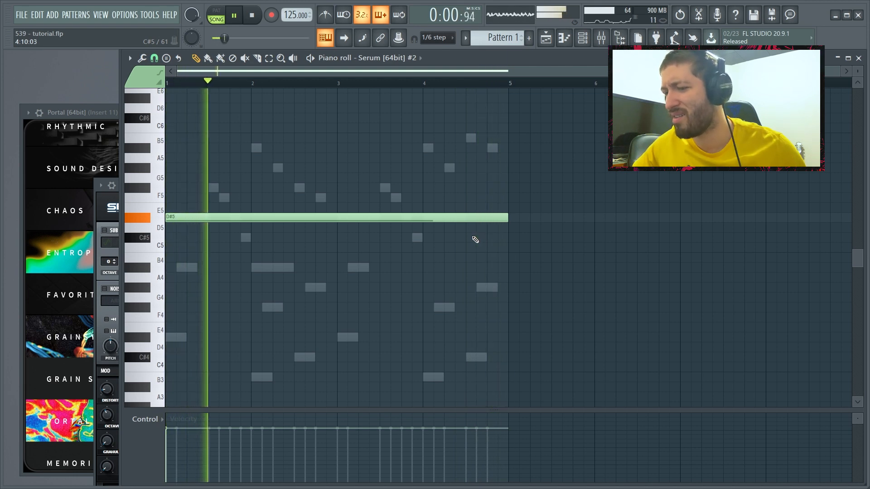
pyautogui.press('space')
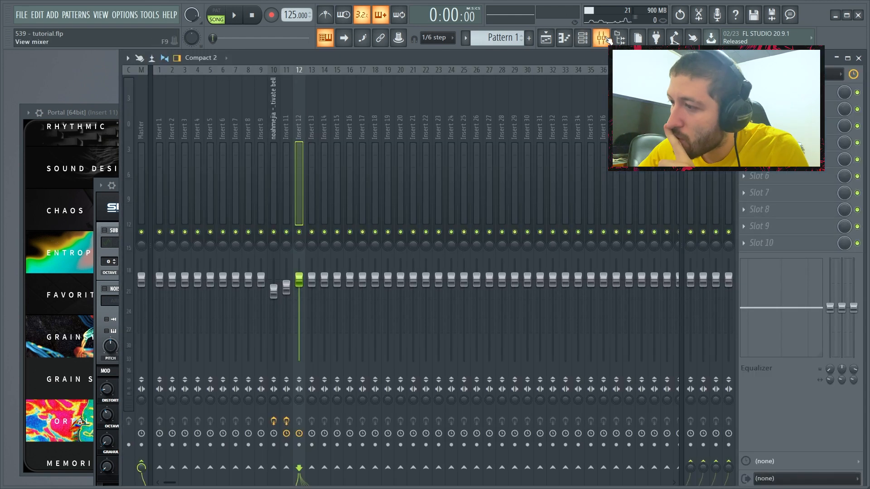
# Listen to insert 12 soloed in the mixer, and together with the bell on insert 10.
pyautogui.click(601, 38)
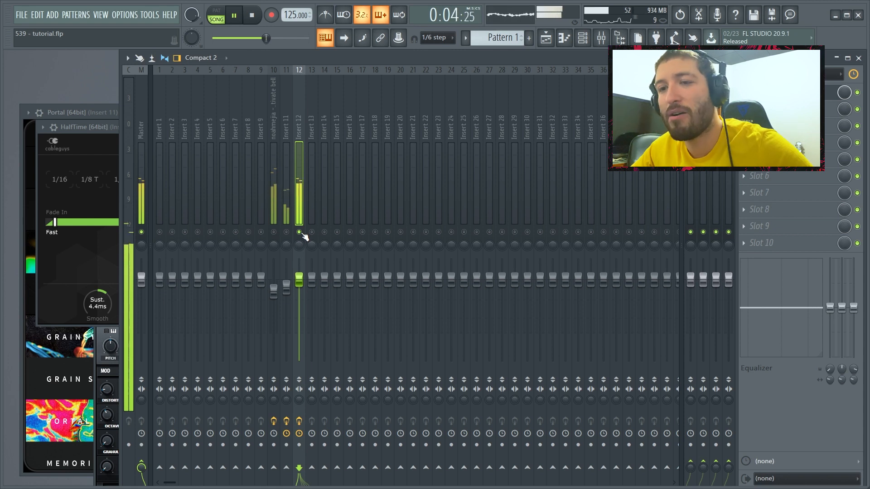
pyautogui.press('space')
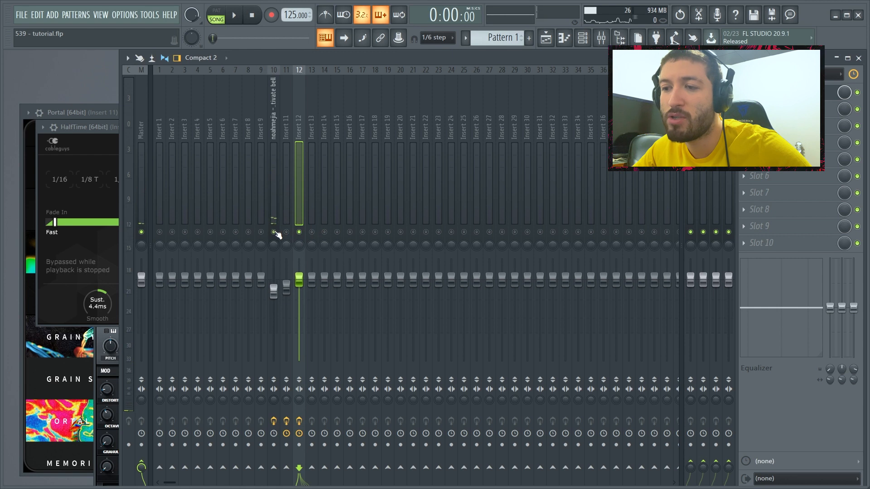
pyautogui.press('space')
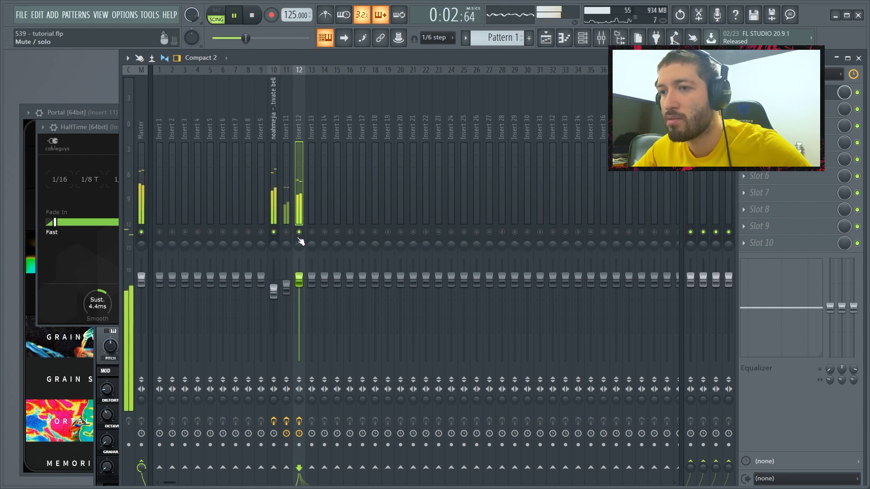
pyautogui.press('space')
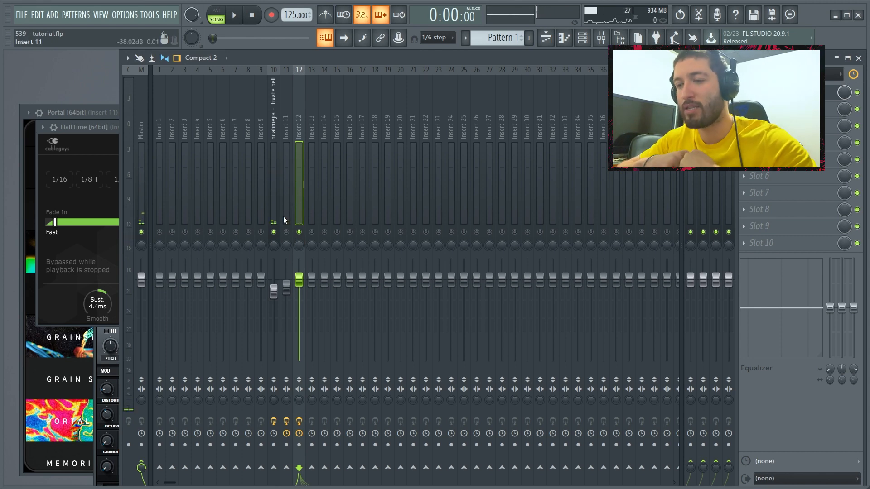
# Transpose the second Serum's sustained note up one octave to D#6 and check it in playback.
pyautogui.click(583, 38)
pyautogui.click(418, 142)
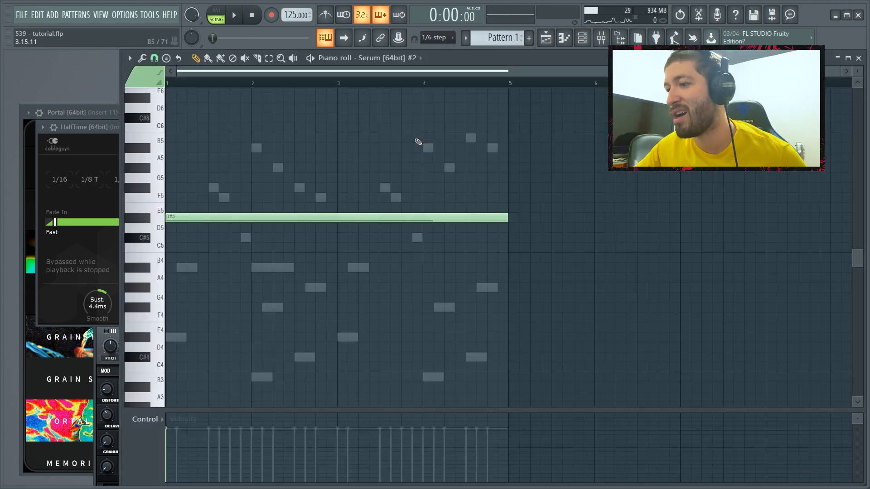
pyautogui.hotkey('ctrl', 'Up')
pyautogui.press('space')
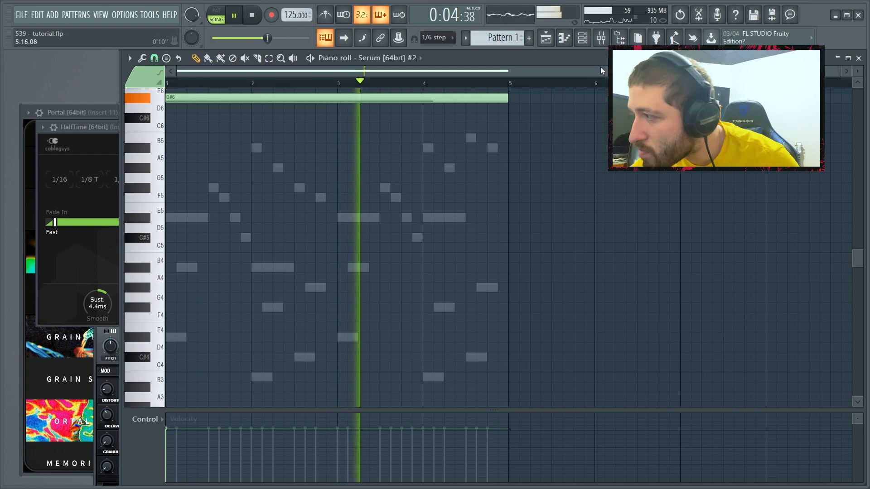
pyautogui.click(602, 38)
pyautogui.press('space')
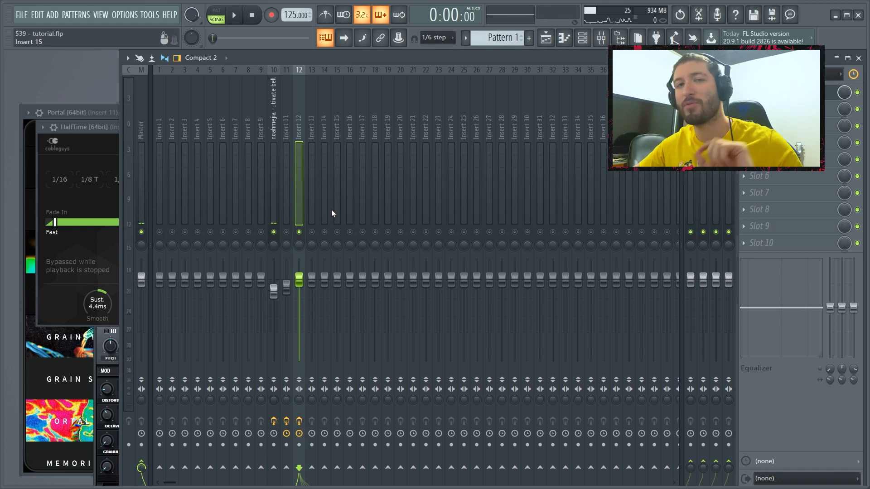
# Unsolo insert 12, add Fruity Parametric EQ 2 to it with the low cut at about 200 Hz, and play back.
pyautogui.rightClick(299, 233)
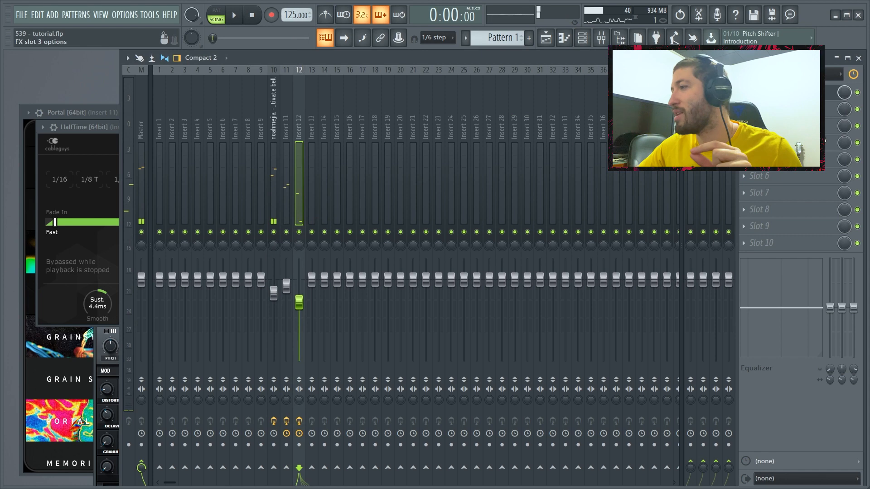
pyautogui.click(825, 97)
pyautogui.press('space')
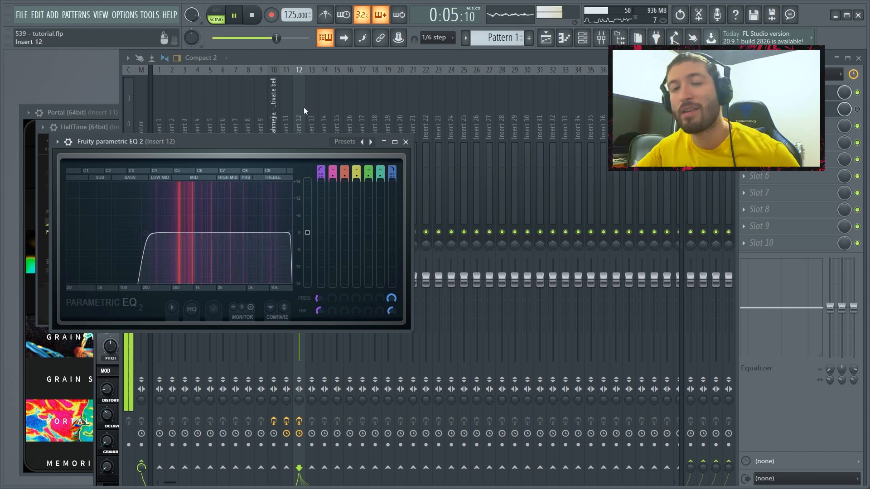
pyautogui.press('space')
# Clone the Serum #2 channel in the channel rack.
pyautogui.press('F6')
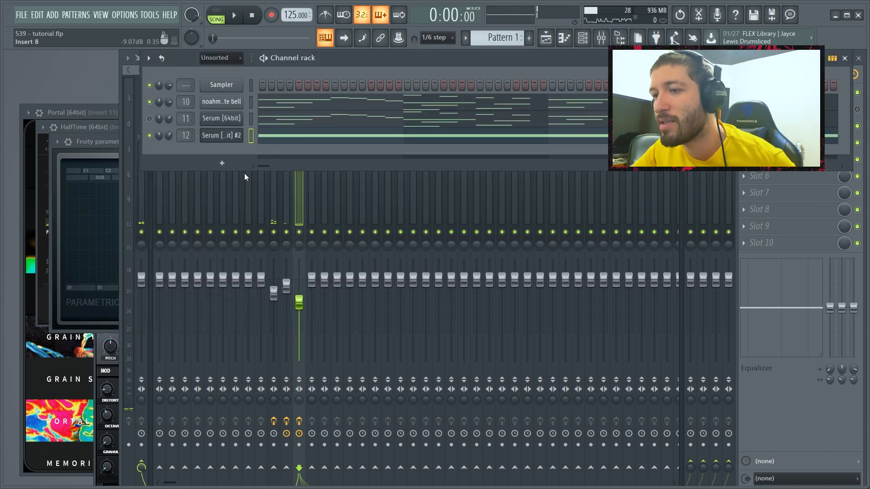
pyautogui.rightClick(233, 136)
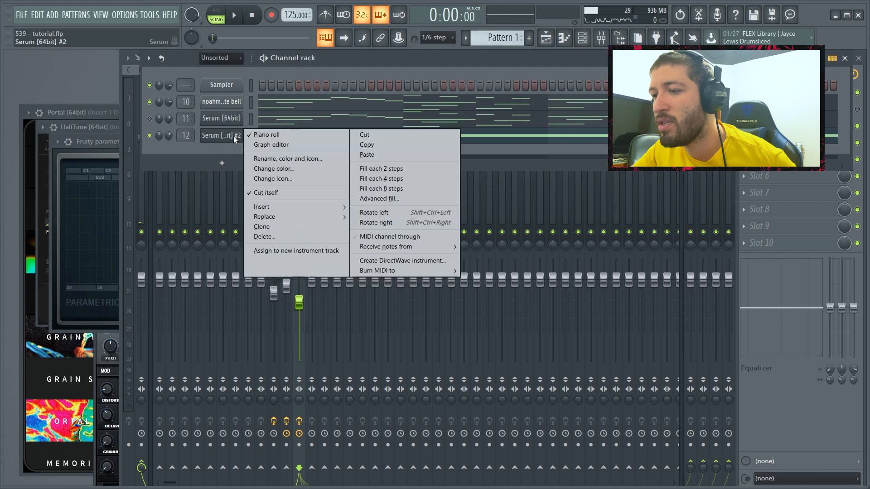
pyautogui.click(280, 228)
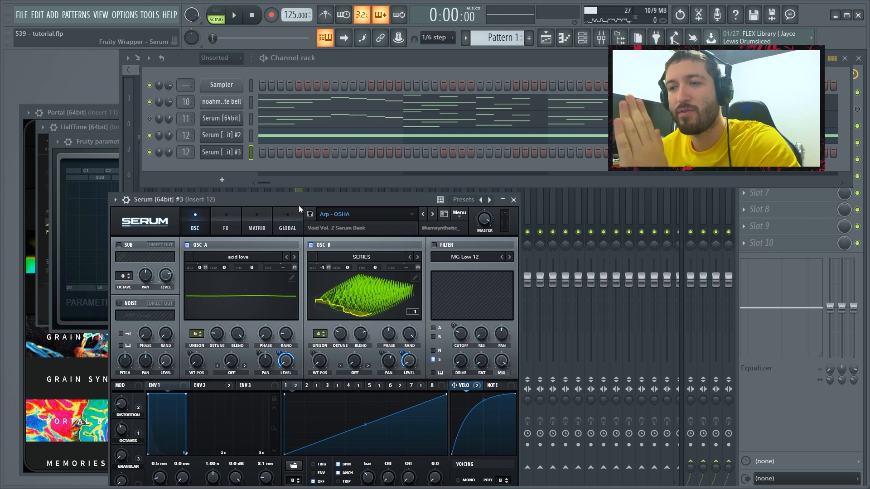
# Load the Lead - Glass preset in Serum #3, route it to insert 13 and try notes over the playback.
pyautogui.click(342, 214)
pyautogui.moveTo(469, 234)
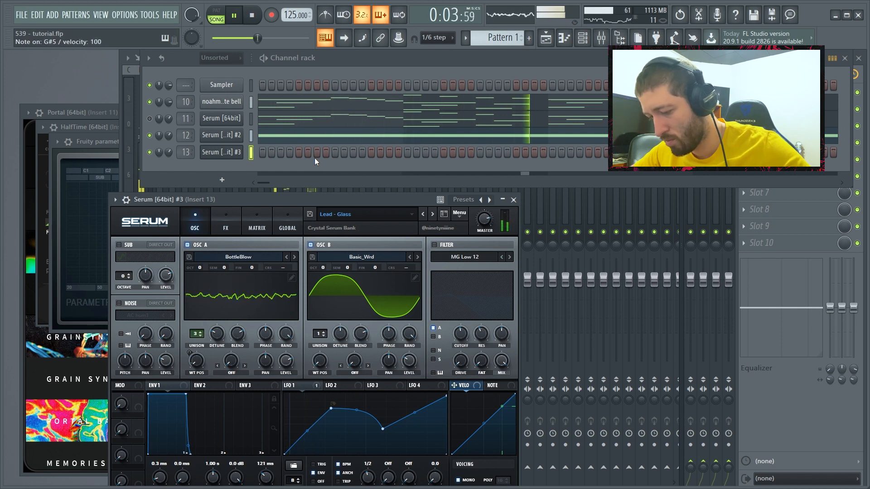
pyautogui.press('space')
pyautogui.press('space')
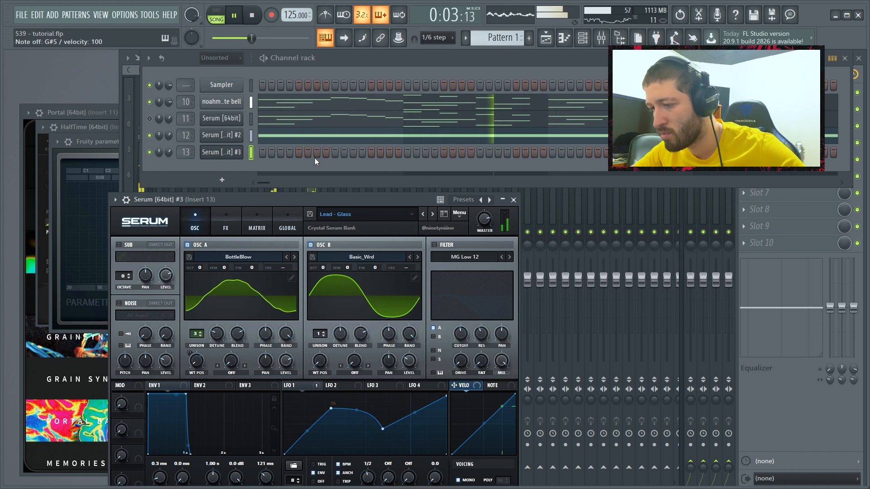
# Write a four-bar Serum #3 melody of C#6, B5, A#5 and G#5 notes in the piano roll, checking it in playback.
pyautogui.press('space')
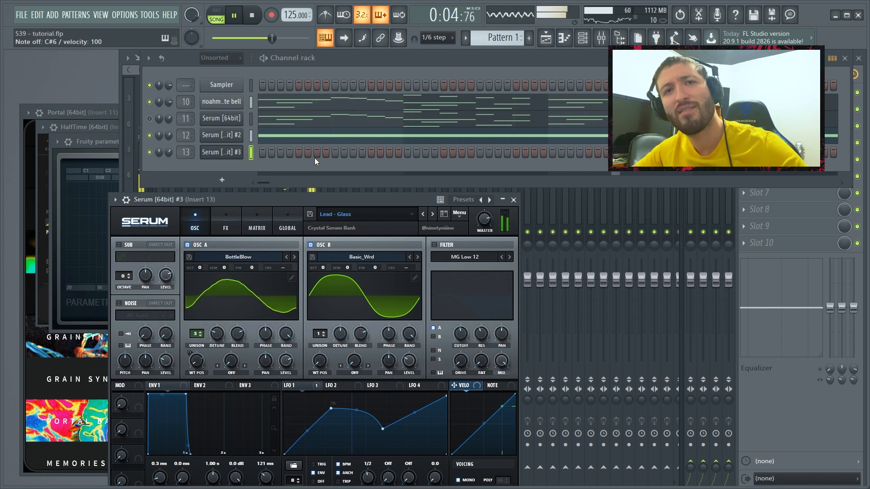
pyautogui.press('space')
pyautogui.rightClick(235, 152)
pyautogui.click(256, 152)
pyautogui.press('space')
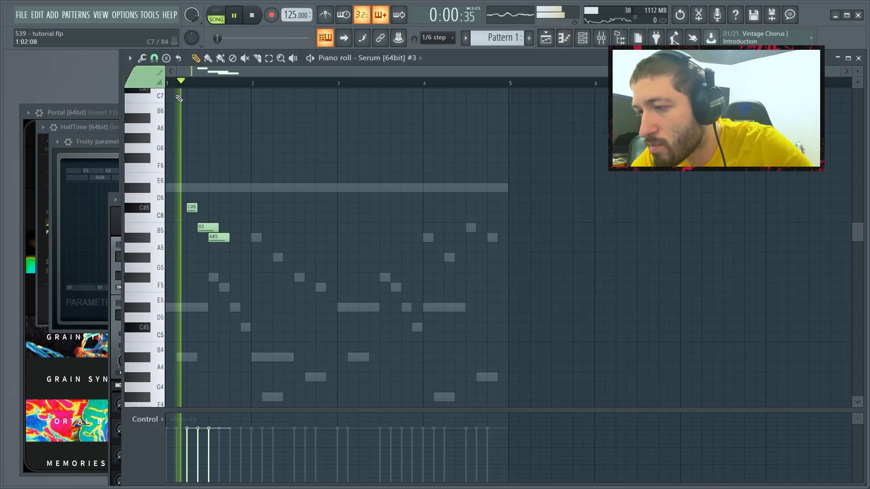
pyautogui.press('space')
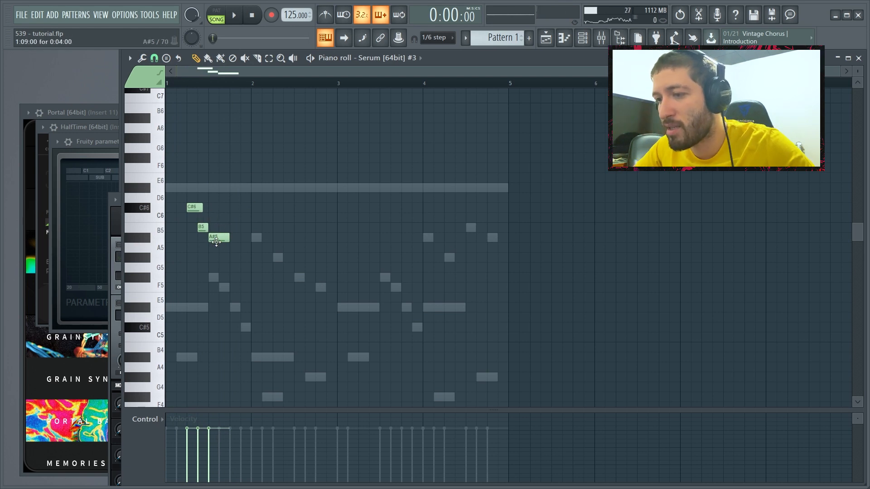
pyautogui.press('space')
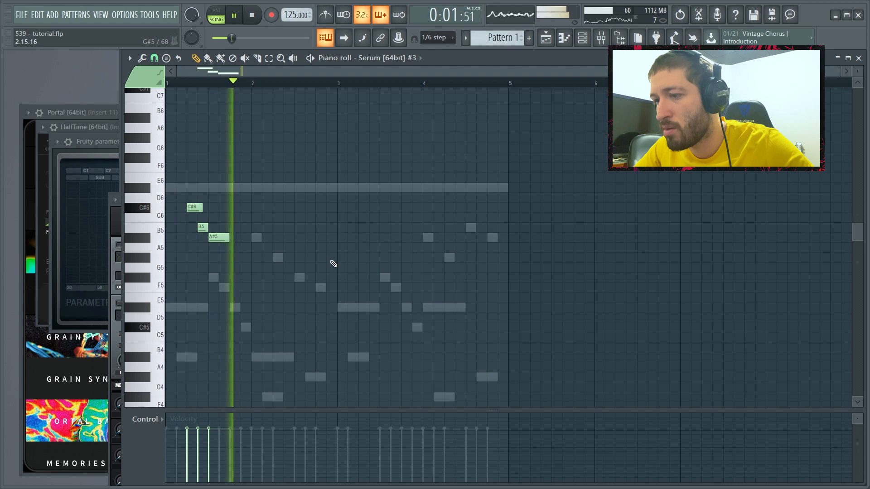
pyautogui.press('space')
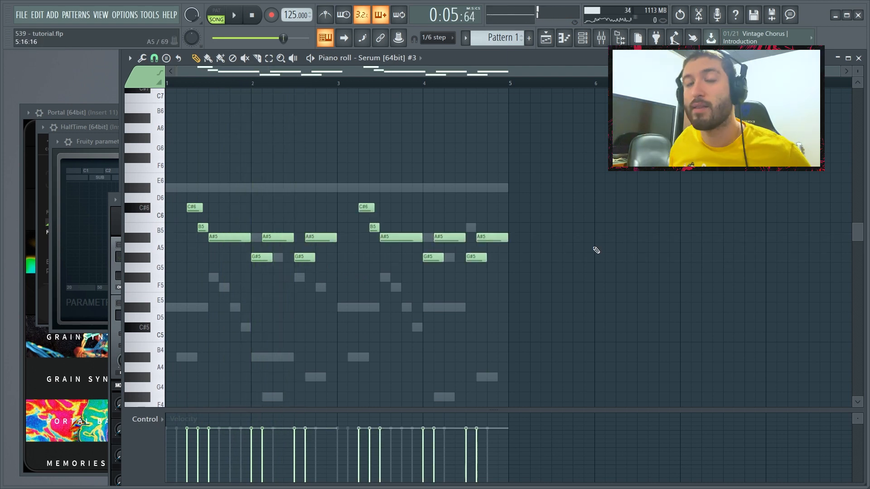
# Transpose the Serum #3 melody up one octave, move its last note to F#6 and play it back.
pyautogui.hotkey('ctrl', 'Up')
pyautogui.press('space')
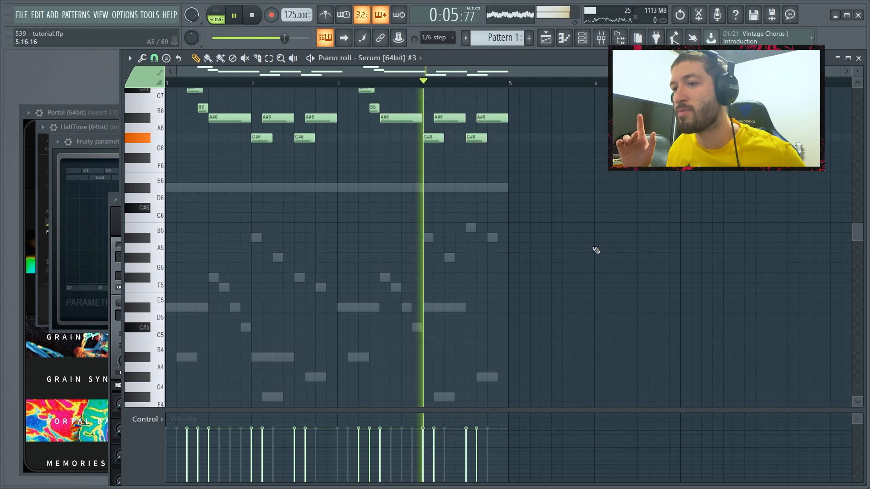
pyautogui.press('space')
pyautogui.moveTo(493, 118); pyautogui.dragTo(496, 157)
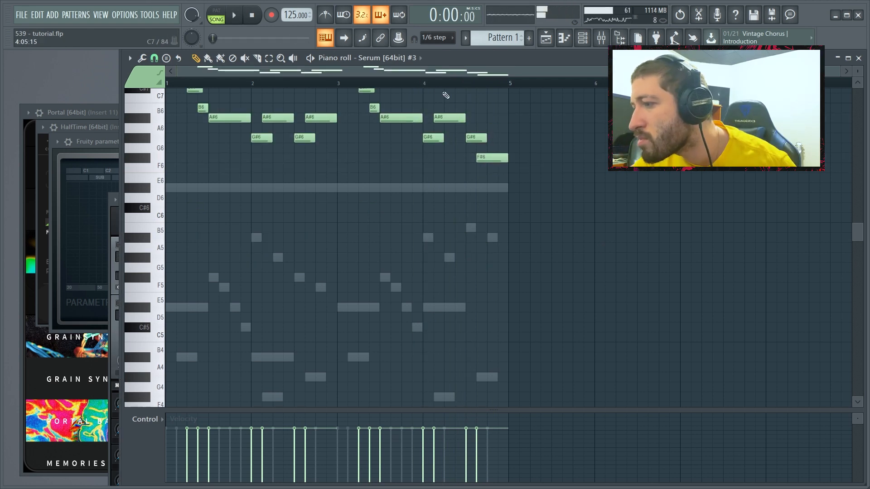
pyautogui.press('space')
pyautogui.scroll(4, 604, 202)
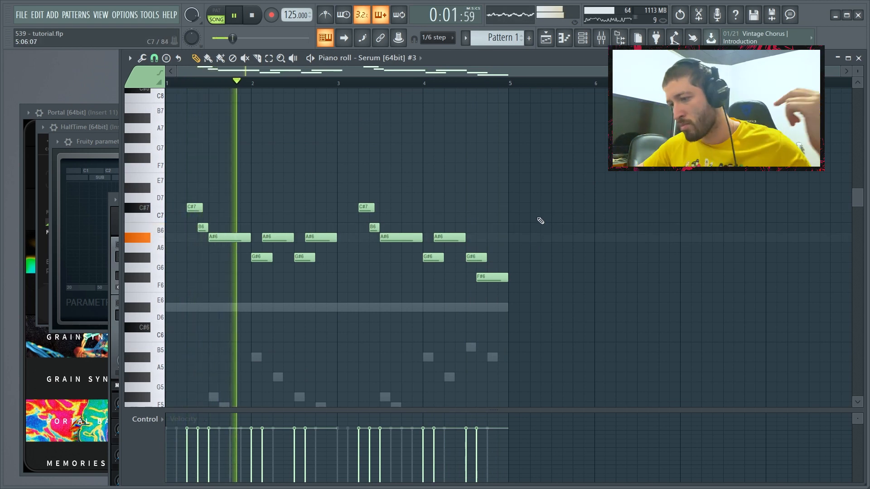
# Add ShaperBox to insert 13 with the Pluck it preset, set its mid mix to 80% and audition it.
pyautogui.click(602, 41)
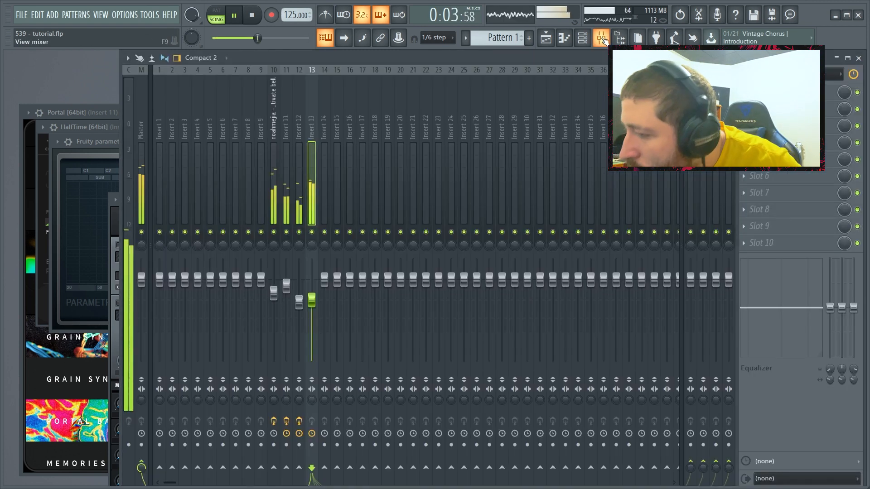
pyautogui.press('space')
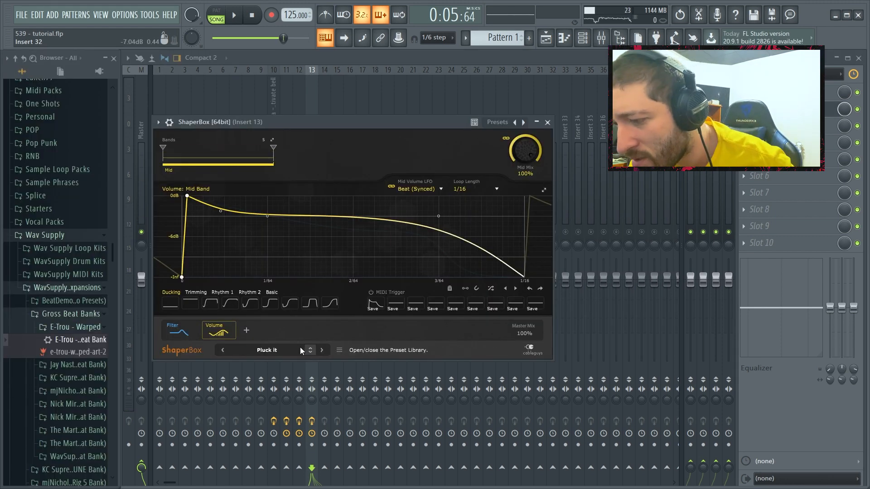
pyautogui.moveTo(527, 154); pyautogui.dragTo(526, 162)
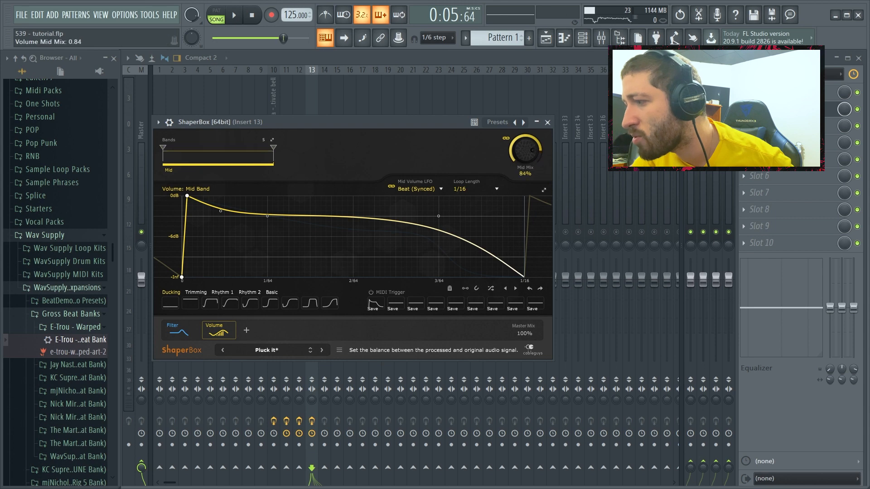
pyautogui.moveTo(356, 123); pyautogui.dragTo(461, 127)
pyautogui.press('space')
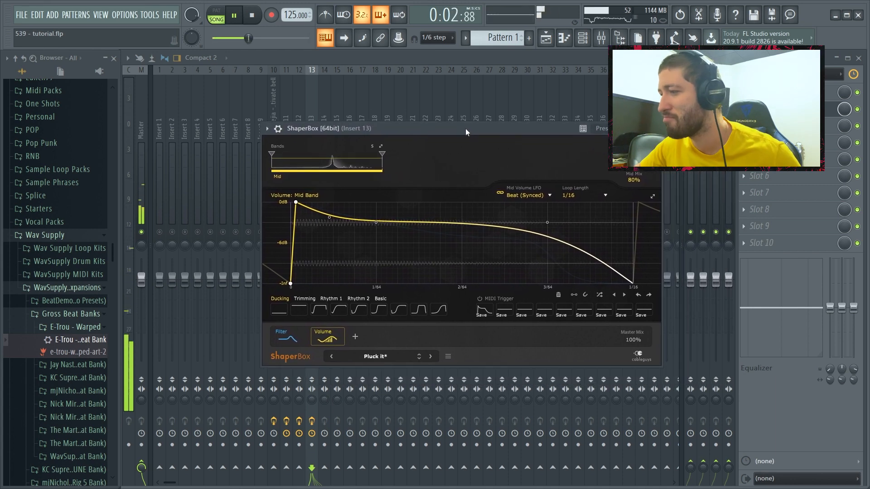
pyautogui.press('space')
pyautogui.press('Escape')
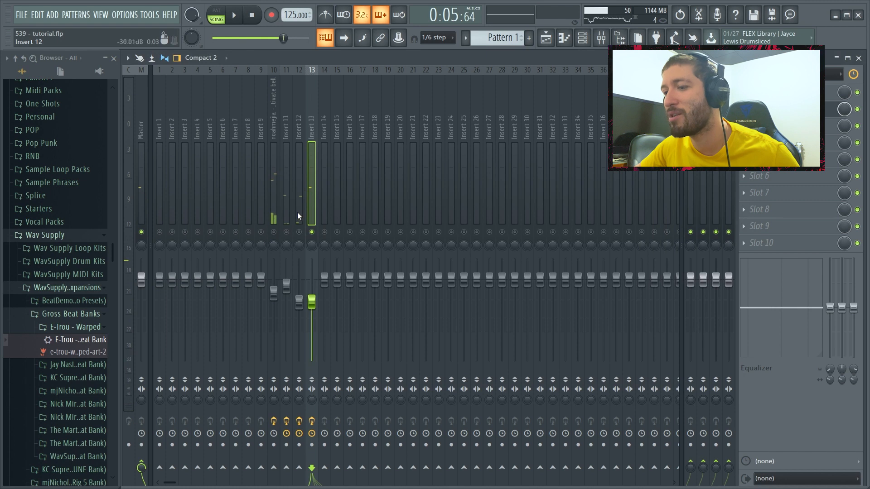
# Unsolo insert 13 and raise its fader slightly while playing the full mix.
pyautogui.rightClick(312, 233)
pyautogui.press('space')
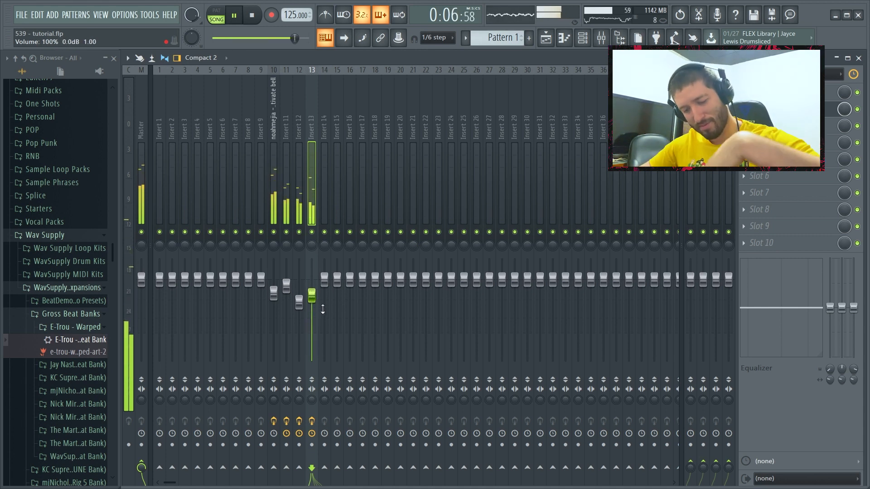
pyautogui.press('space')
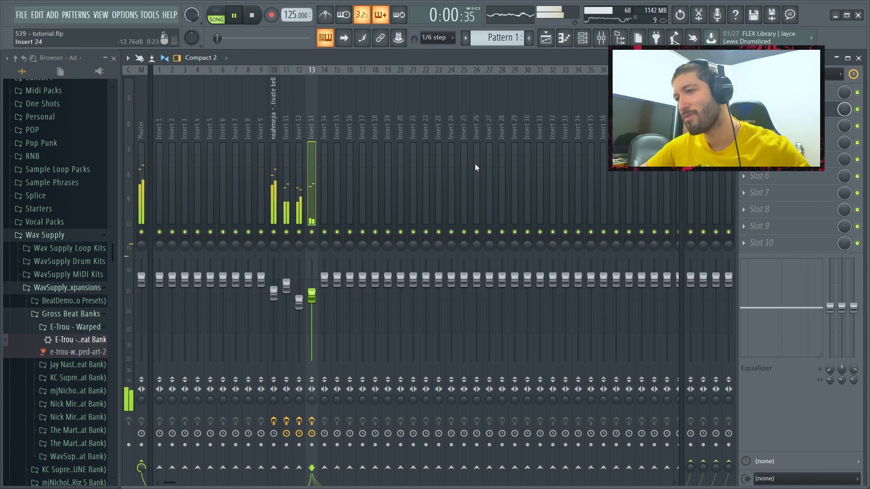
# Add Fruity Parametric EQ 2 to insert 13 and move its low cut up to about 510 Hz during playback.
pyautogui.click(582, 39)
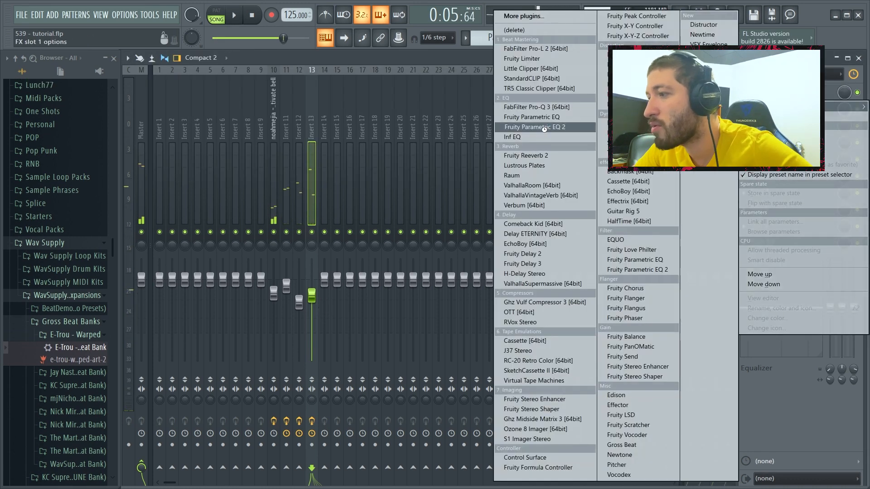
pyautogui.click(544, 128)
pyautogui.click(383, 156)
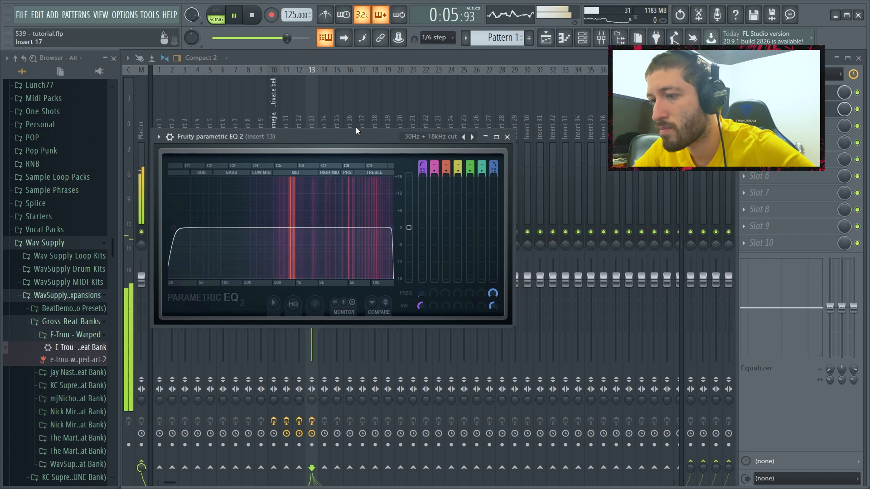
pyautogui.moveTo(174, 228); pyautogui.dragTo(274, 227)
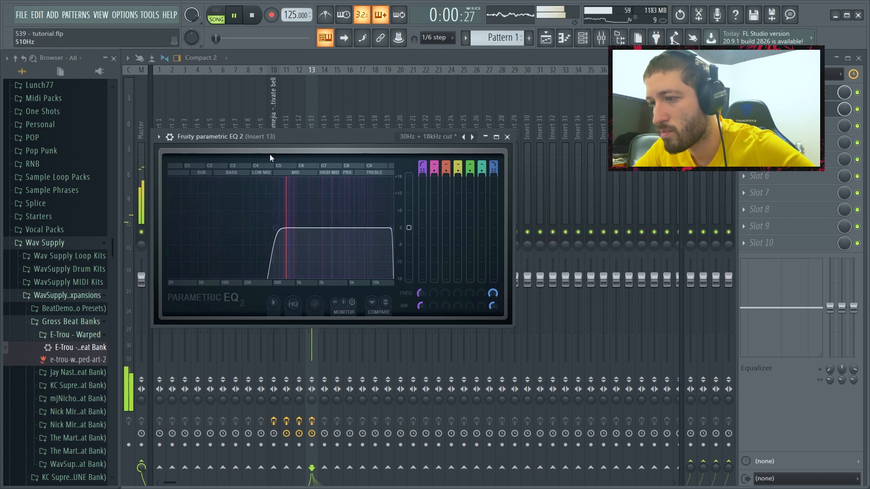
pyautogui.click(308, 105)
# Solo insert 13, add Fruity Reeverb 2 to it and set the wet level to about 38% during playback.
pyautogui.rightClick(312, 232)
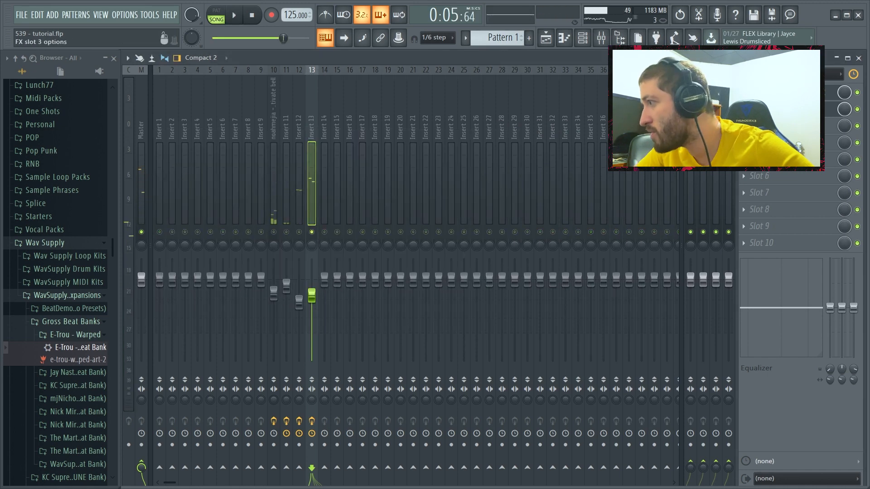
pyautogui.click(744, 126)
pyautogui.moveTo(770, 136)
pyautogui.click(534, 156)
pyautogui.press('space')
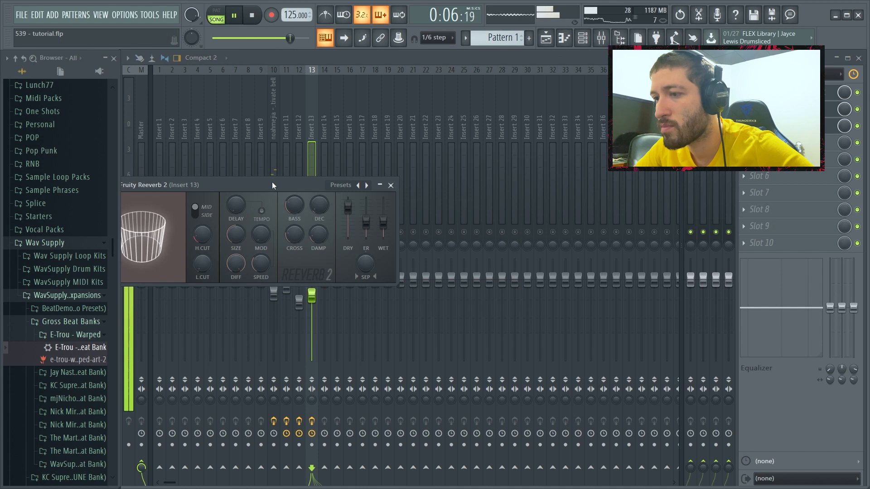
pyautogui.moveTo(272, 186); pyautogui.dragTo(380, 185)
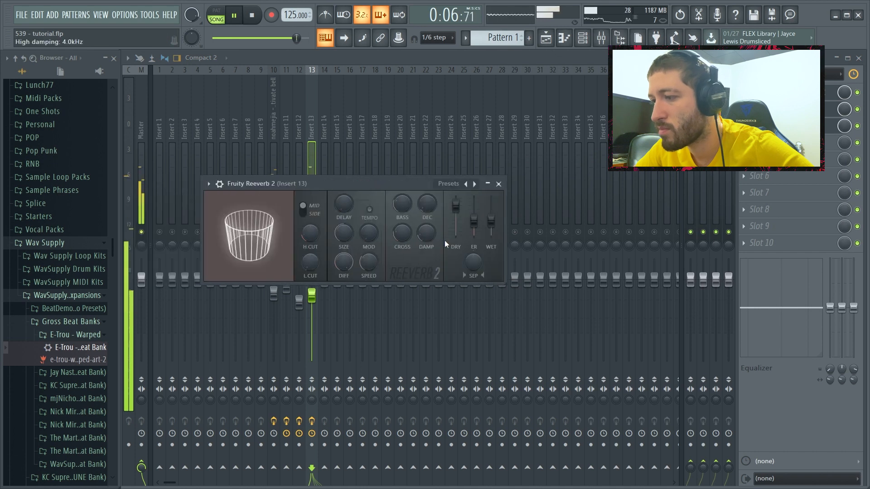
pyautogui.moveTo(492, 221); pyautogui.dragTo(491, 224)
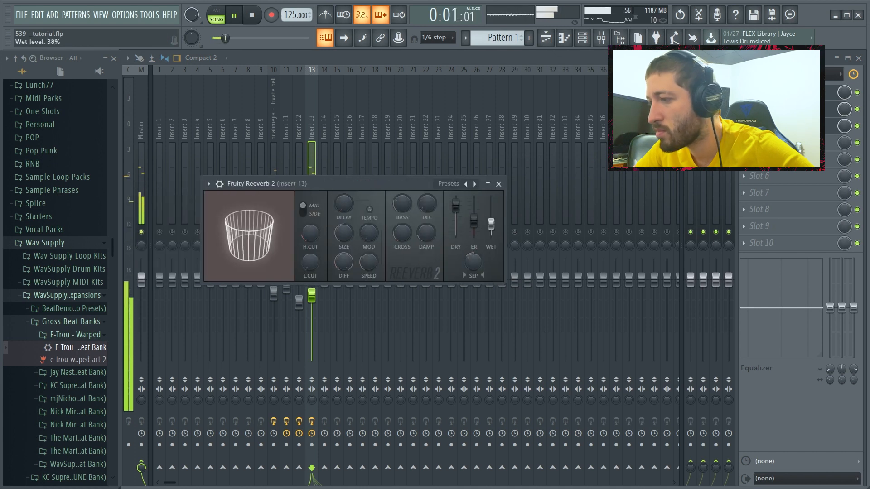
pyautogui.click(316, 143)
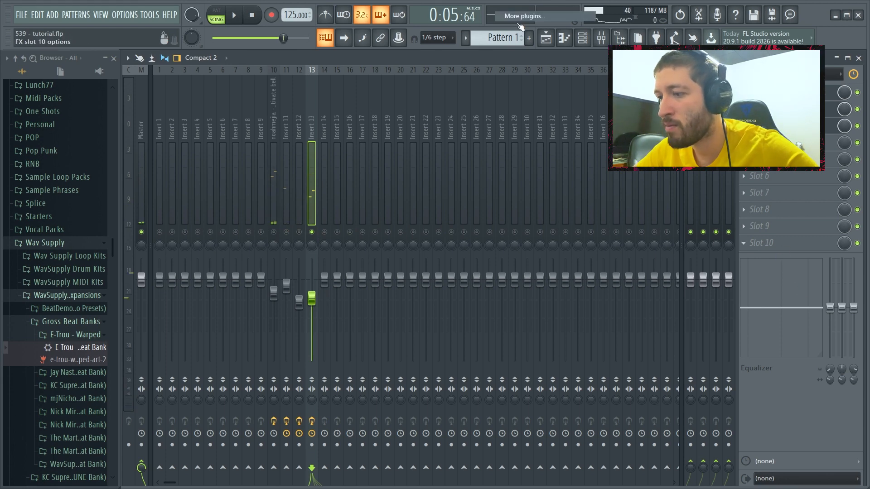
# Add PanMan to insert 13's slot 10 with the Wider Wiggle preset, set its mix level to 74% and play the full mix.
pyautogui.click(521, 26)
pyautogui.click(274, 167)
pyautogui.moveTo(275, 172)
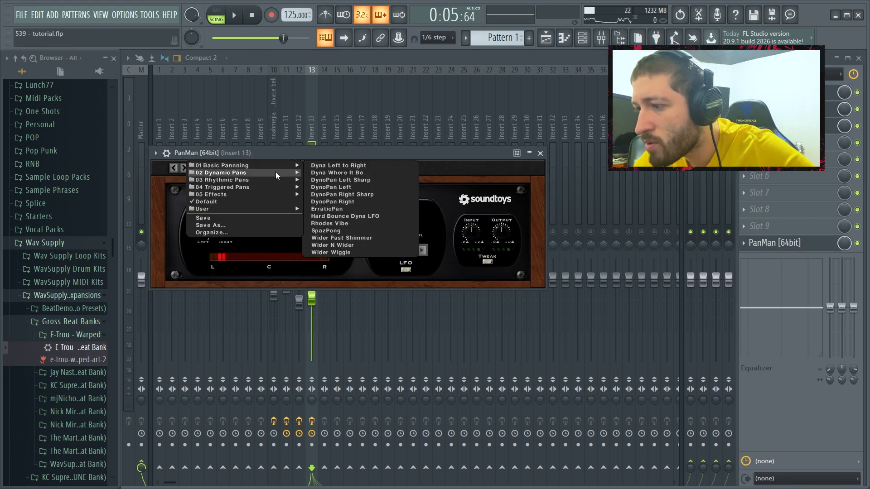
pyautogui.click(350, 253)
pyautogui.click(843, 268)
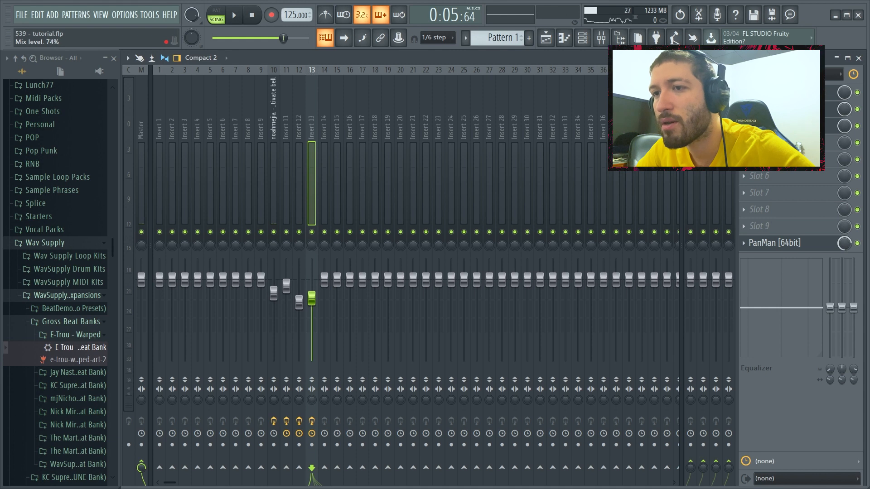
pyautogui.press('space')
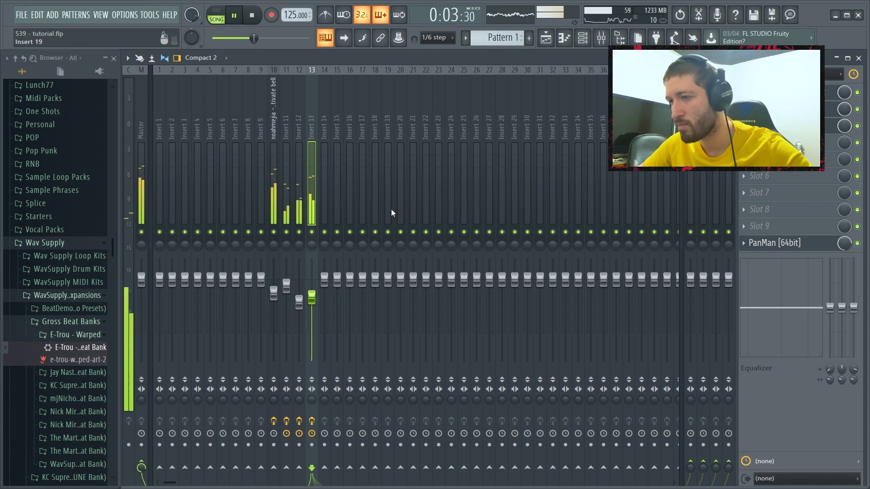
# Add a Serum #4 bass line with the Bass - Rumble preset on insert 14 and set its channel volume to 50%.
pyautogui.press('space')
pyautogui.press('F6')
pyautogui.click(90, 246)
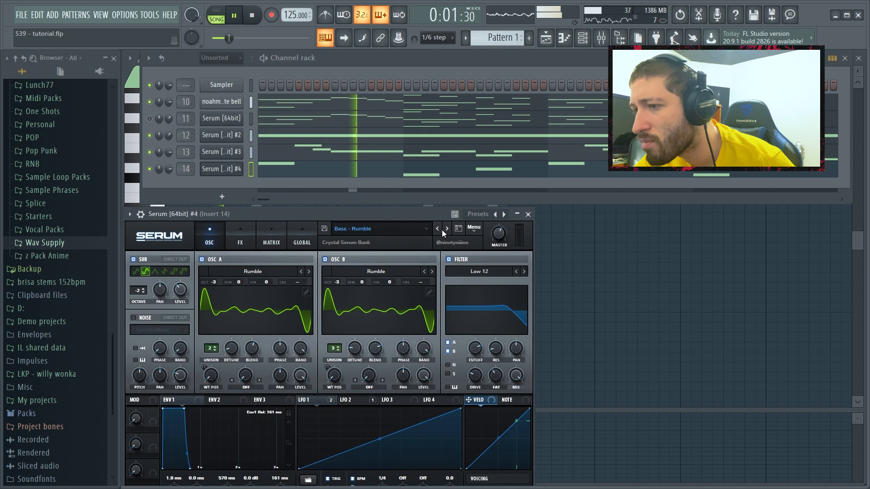
pyautogui.moveTo(169, 169); pyautogui.dragTo(169, 182)
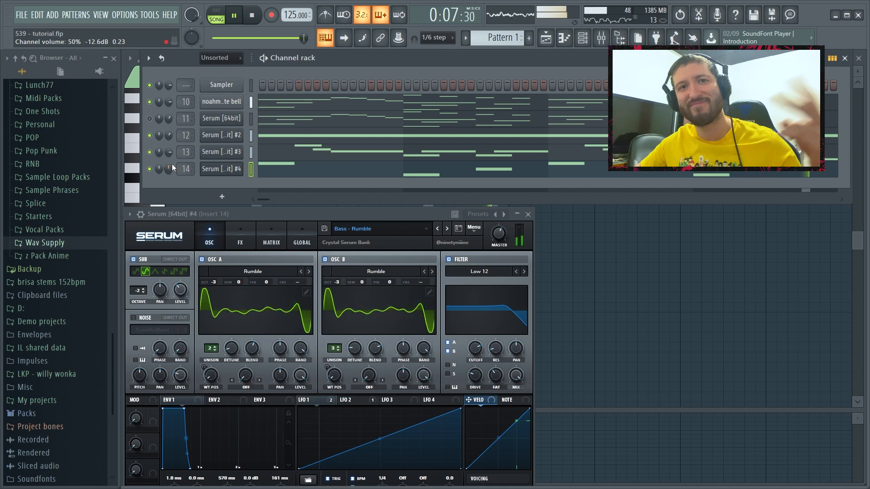
pyautogui.press('space')
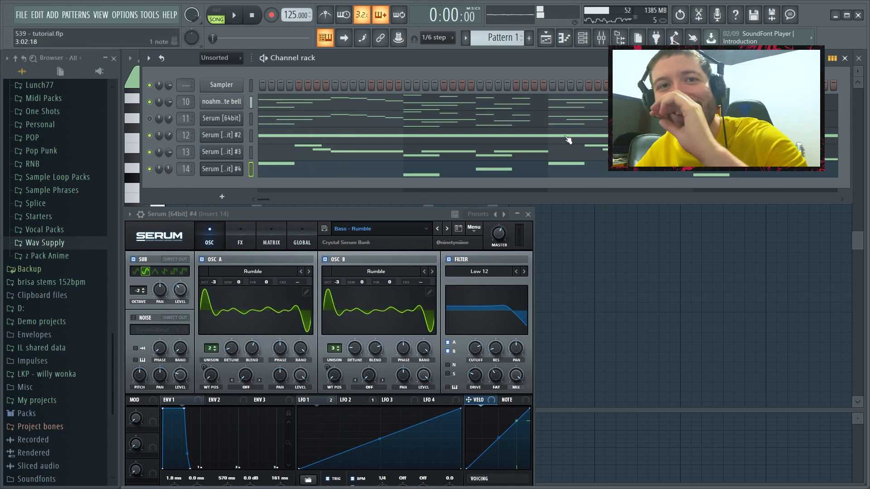
# Split Pattern 1 by channel in the playlist and arrange repeated bell, audio and Serum clips on separate tracks.
pyautogui.click(546, 39)
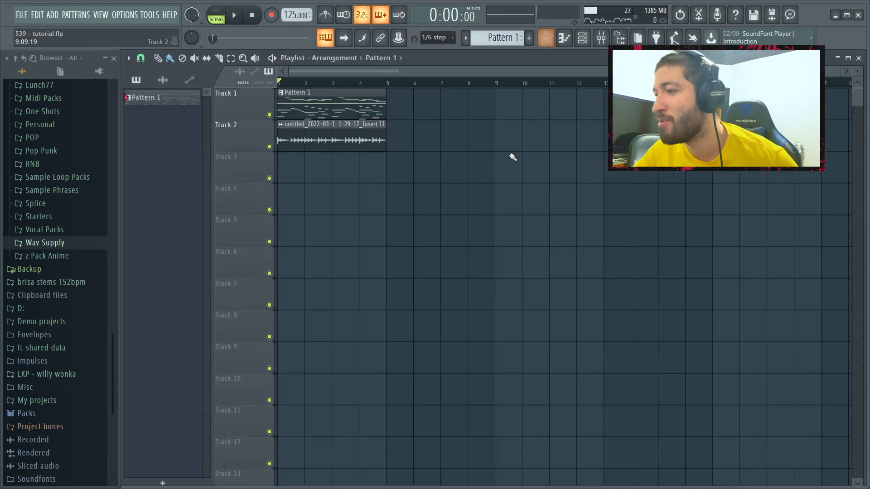
pyautogui.press('space')
pyautogui.moveTo(306, 93); pyautogui.dragTo(511, 102)
pyautogui.keyDown('ctrl'); pyautogui.click(519, 155); pyautogui.keyUp('ctrl')
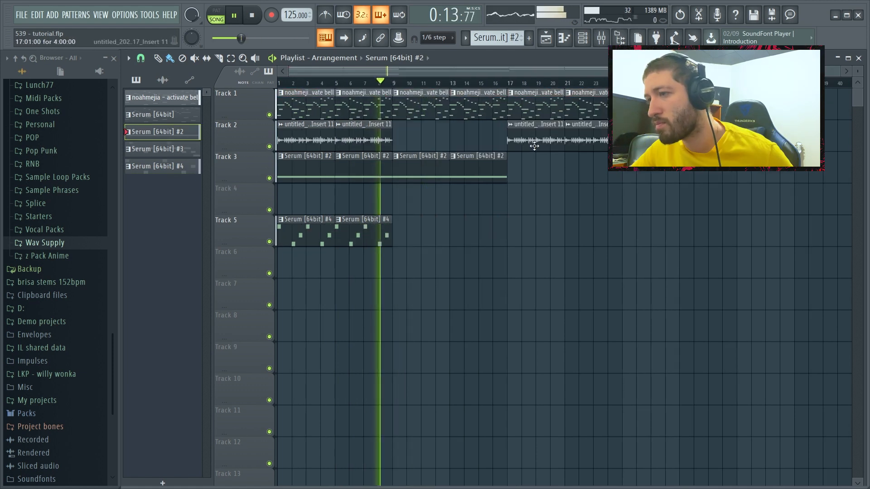
# Create an automation clip for the HalfTime mix level on insert 12.
pyautogui.click(620, 39)
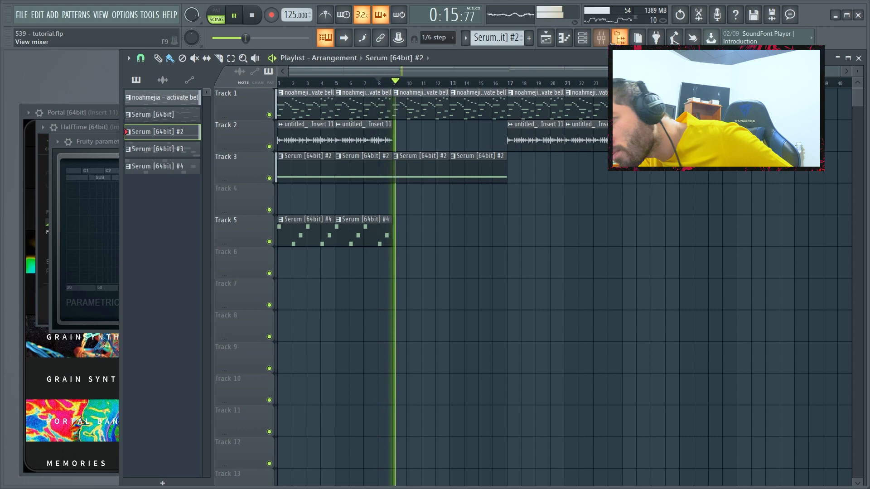
pyautogui.click(608, 40)
pyautogui.click(300, 209)
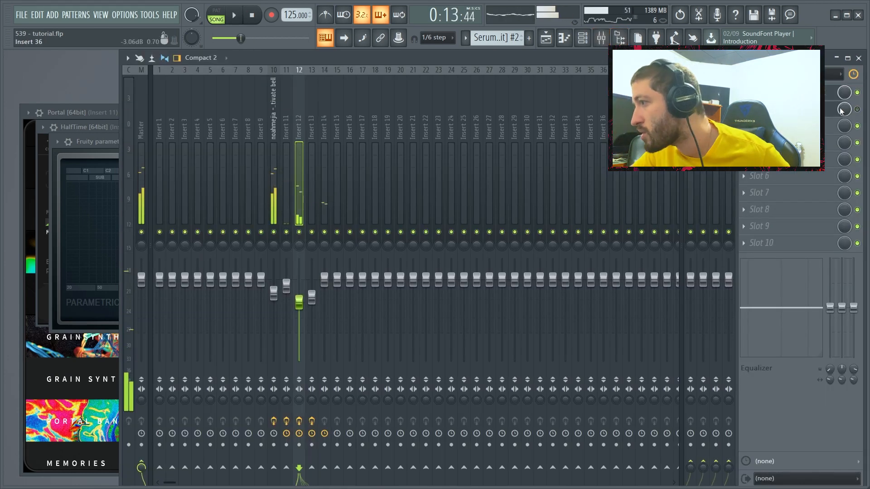
pyautogui.rightClick(839, 127)
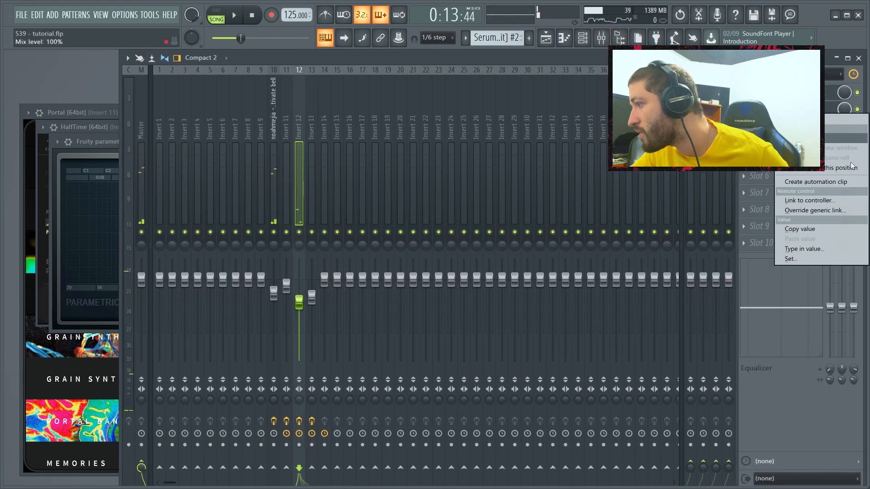
pyautogui.click(820, 182)
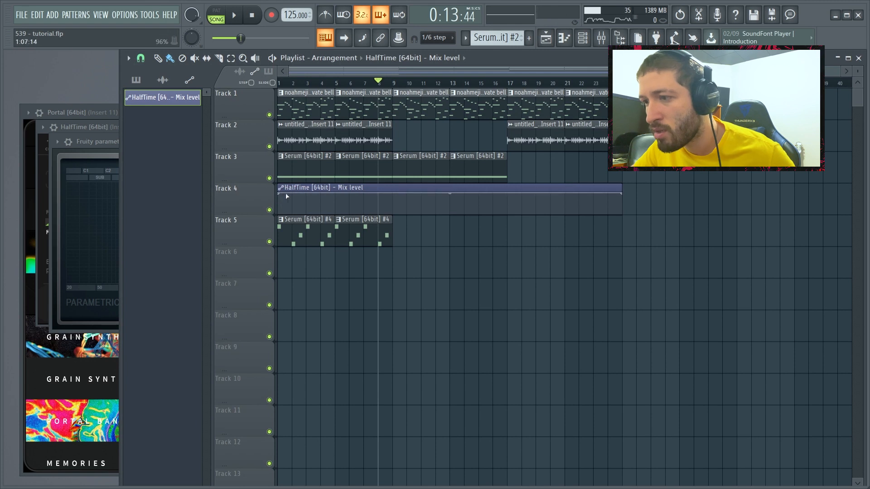
# Move the HalfTime mix level automation clip to Track 6 and shape it low until bar 9, high to bar 17, and low for the rest.
pyautogui.moveTo(293, 188); pyautogui.dragTo(294, 252)
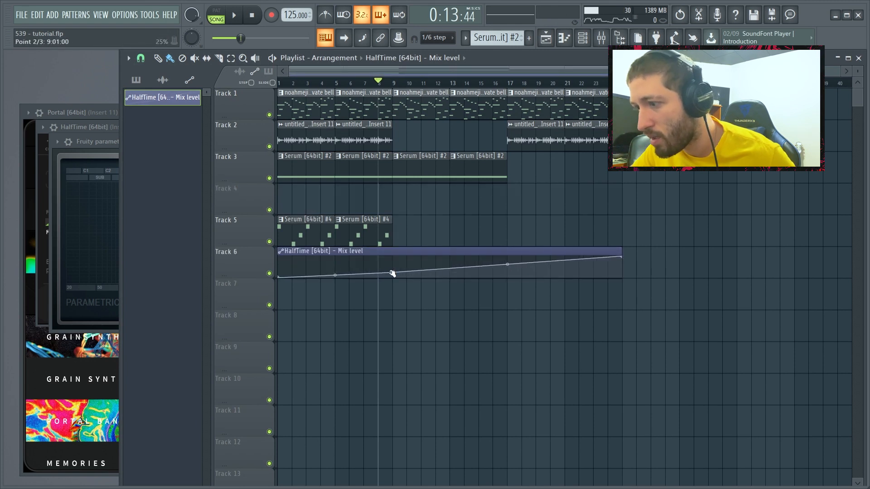
pyautogui.moveTo(406, 277); pyautogui.dragTo(393, 255)
pyautogui.press('space')
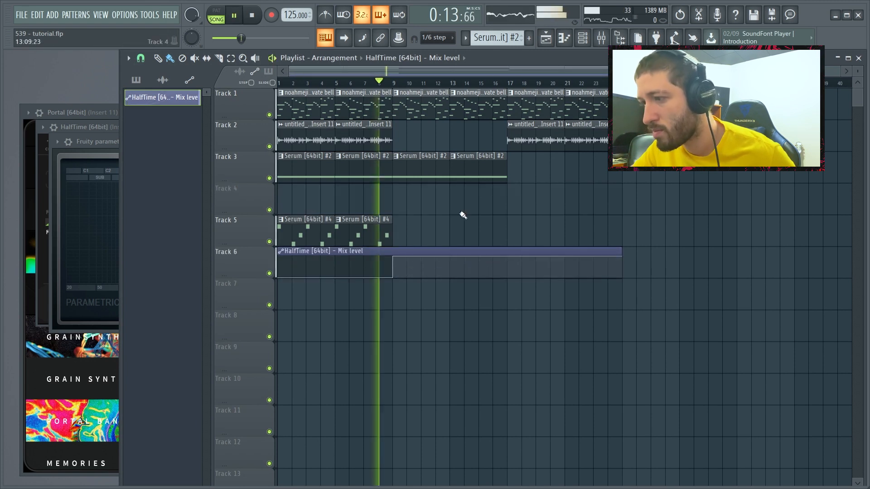
pyautogui.rightClick(513, 271)
pyautogui.moveTo(513, 271); pyautogui.dragTo(500, 288)
pyautogui.moveTo(621, 256); pyautogui.dragTo(624, 286)
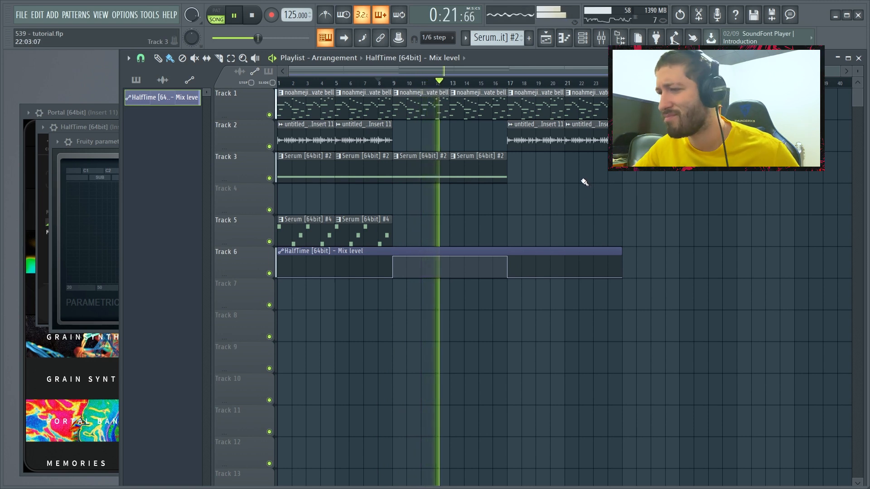
# Raise mixer insert 11's volume while the arrangement plays and compare the channel levels.
pyautogui.press('F9')
pyautogui.moveTo(290, 287); pyautogui.dragTo(290, 284)
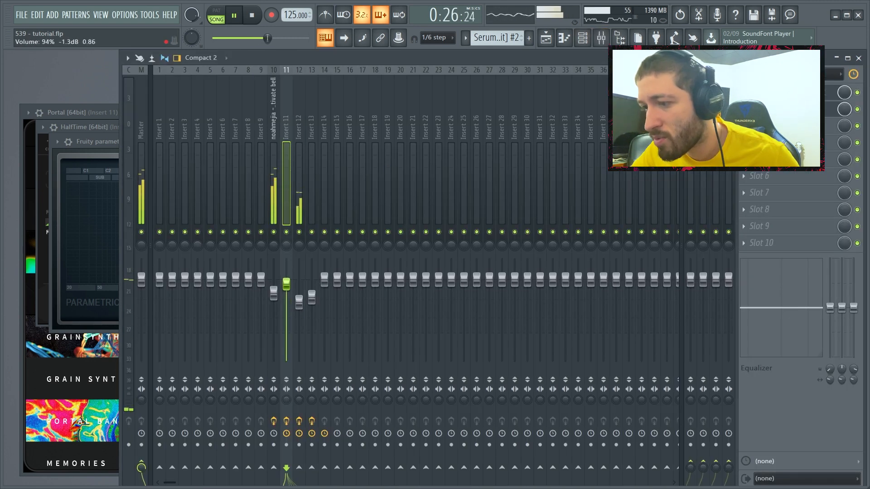
pyautogui.click(546, 38)
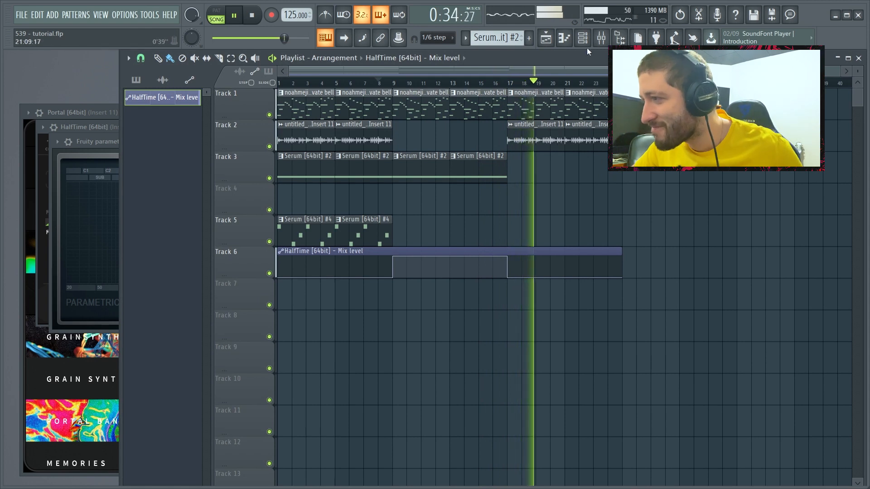
pyautogui.click(599, 44)
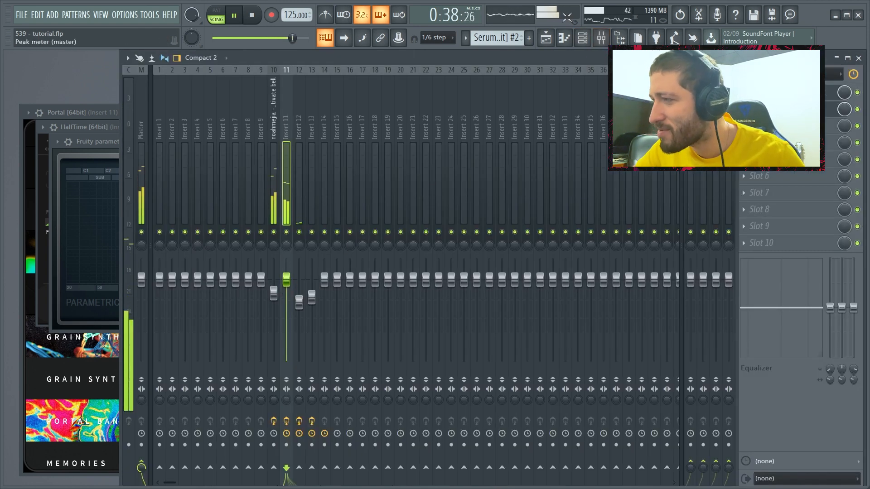
pyautogui.click(547, 40)
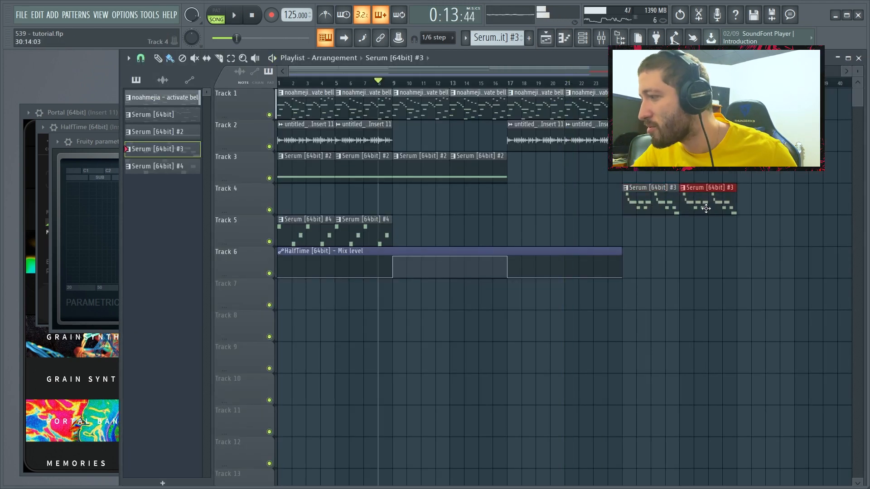
# Extend the arrangement from bar 25 onward with repeated bell, Serum #2 and Serum #3 clips, and play the new section.
pyautogui.moveTo(640, 136); pyautogui.dragTo(527, 109)
pyautogui.moveTo(534, 167); pyautogui.dragTo(655, 184)
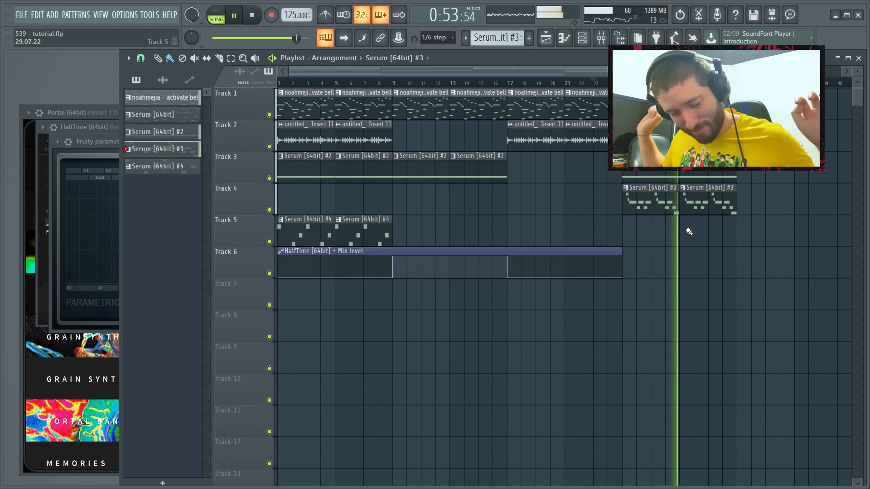
pyautogui.press('space')
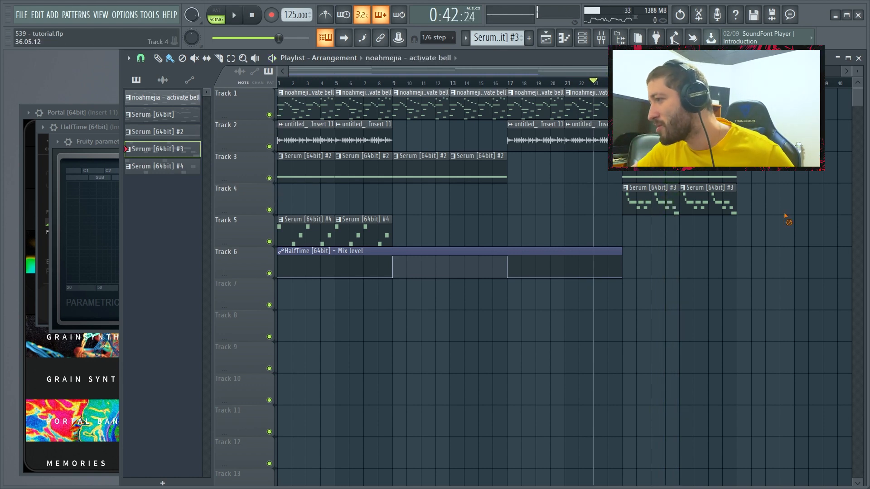
pyautogui.scroll(-3, 786, 217)
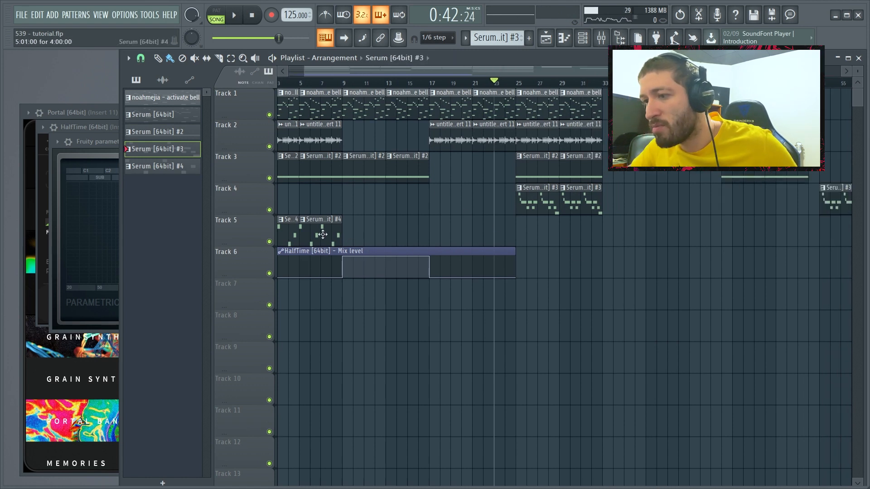
pyautogui.moveTo(853, 234); pyautogui.dragTo(714, 245)
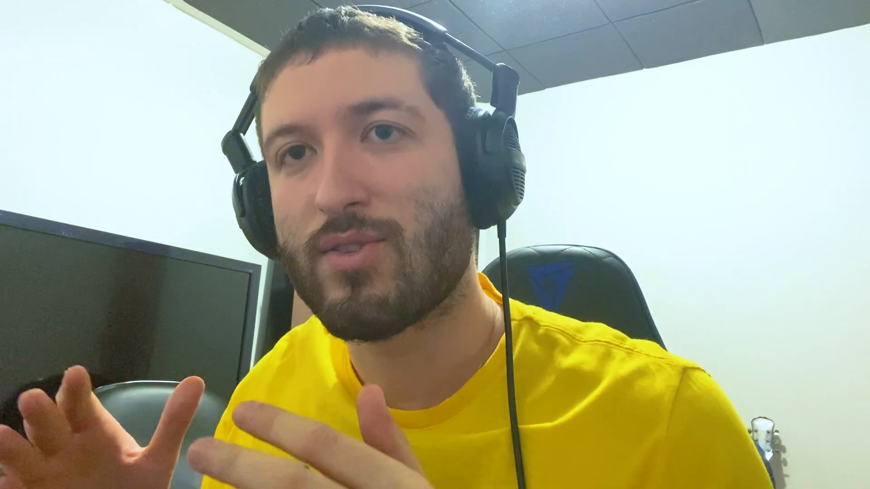